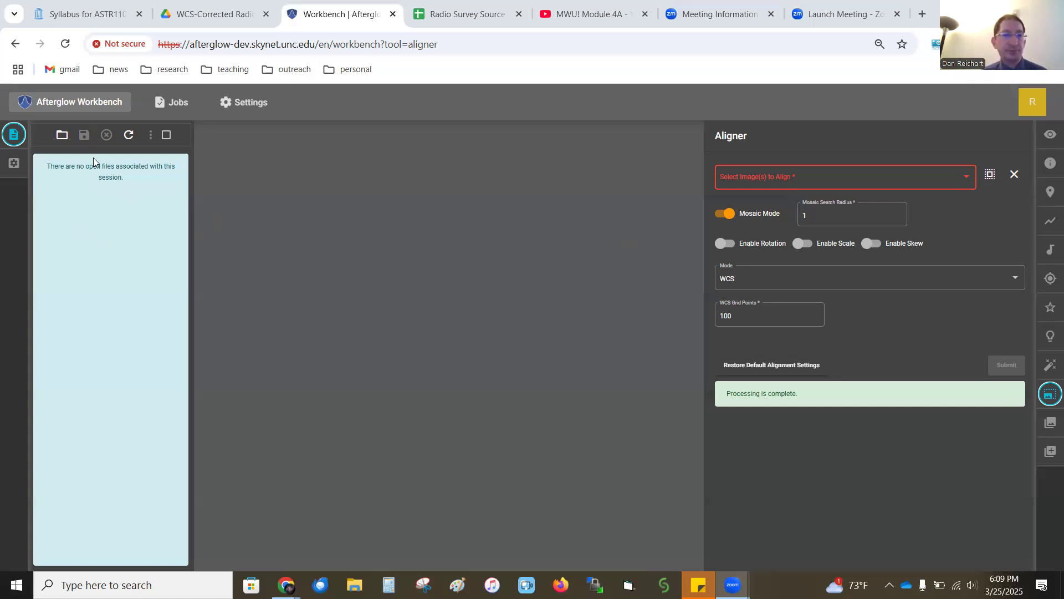
# Step: Open all the FITS files from the map2025 folder in the Workspace directory
pyautogui.click(64, 135)
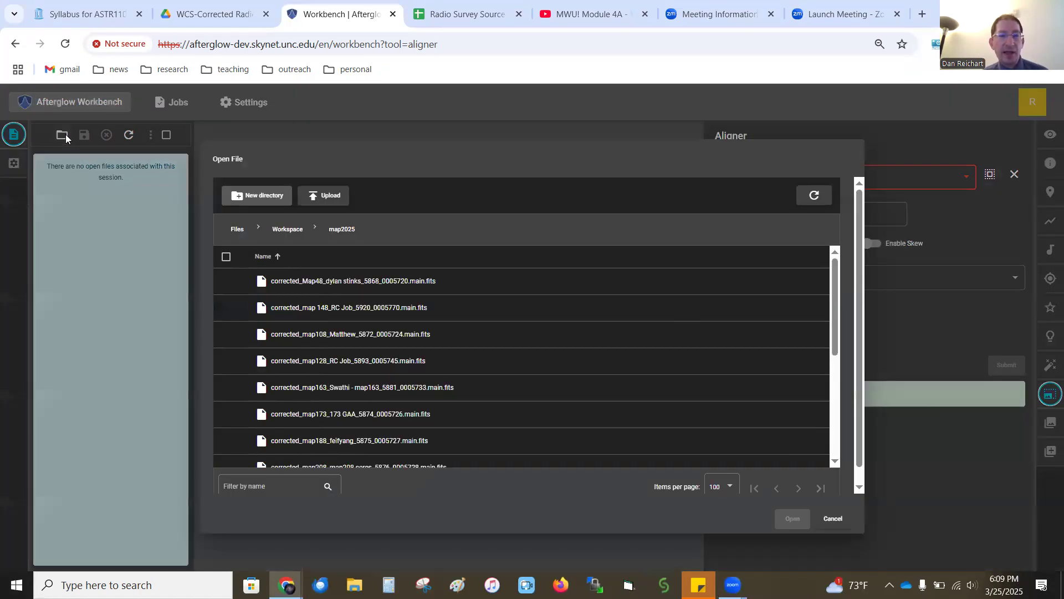
pyautogui.click(286, 235)
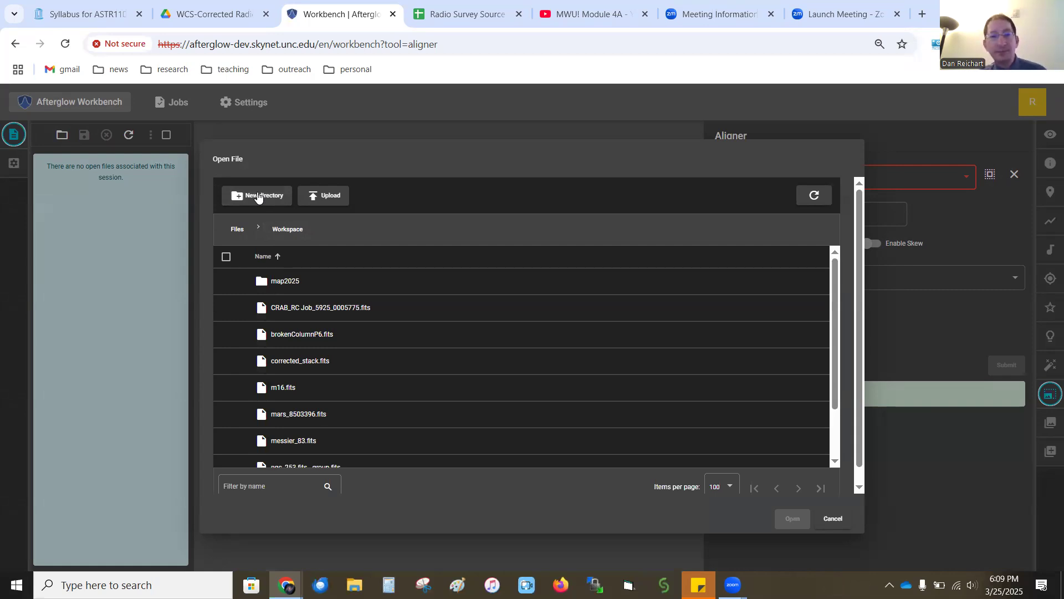
pyautogui.click(281, 282)
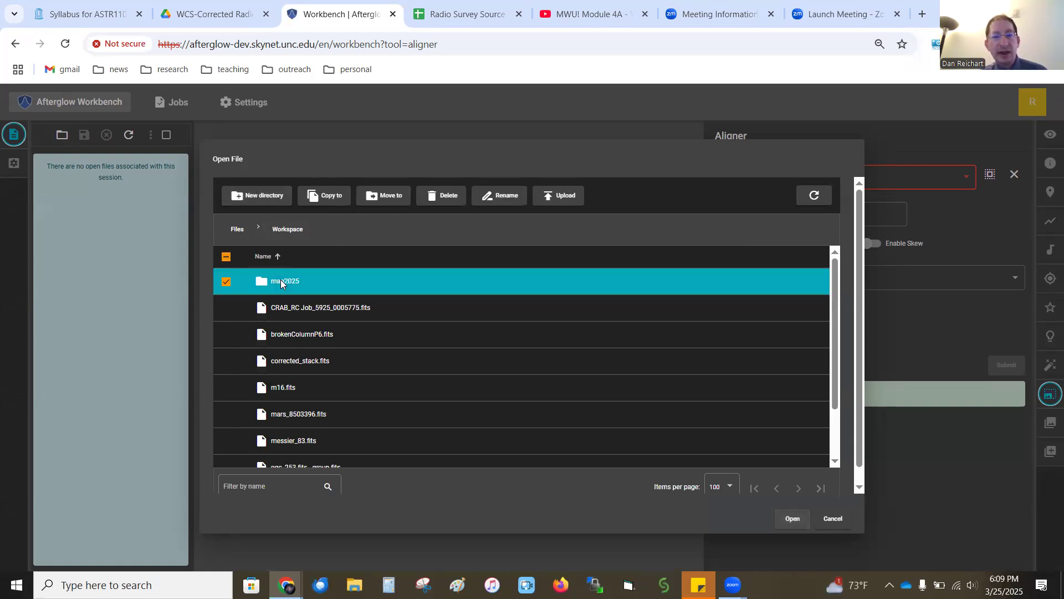
pyautogui.doubleClick(281, 282)
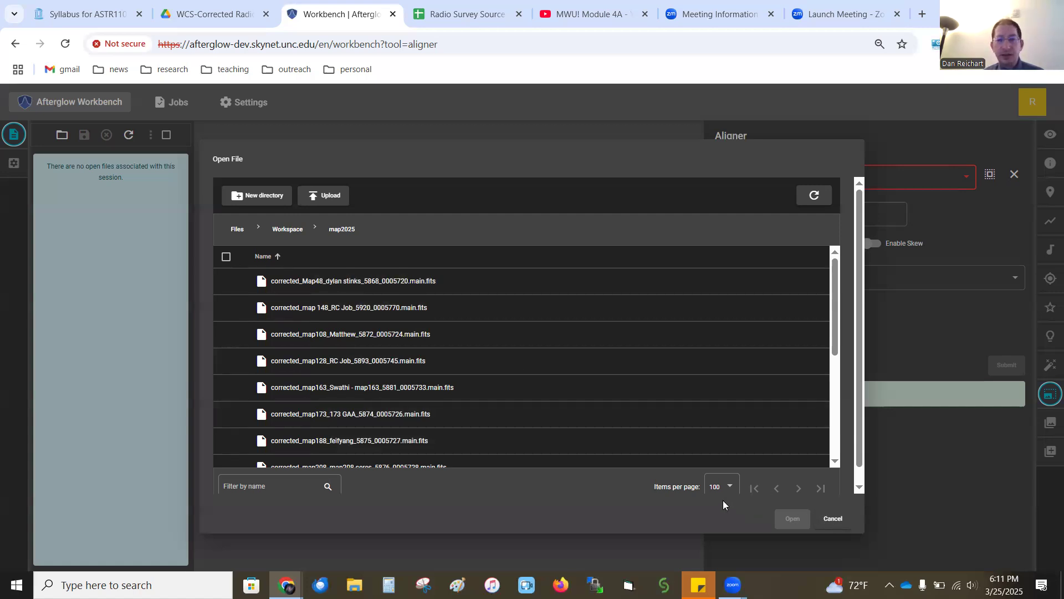
pyautogui.click(224, 256)
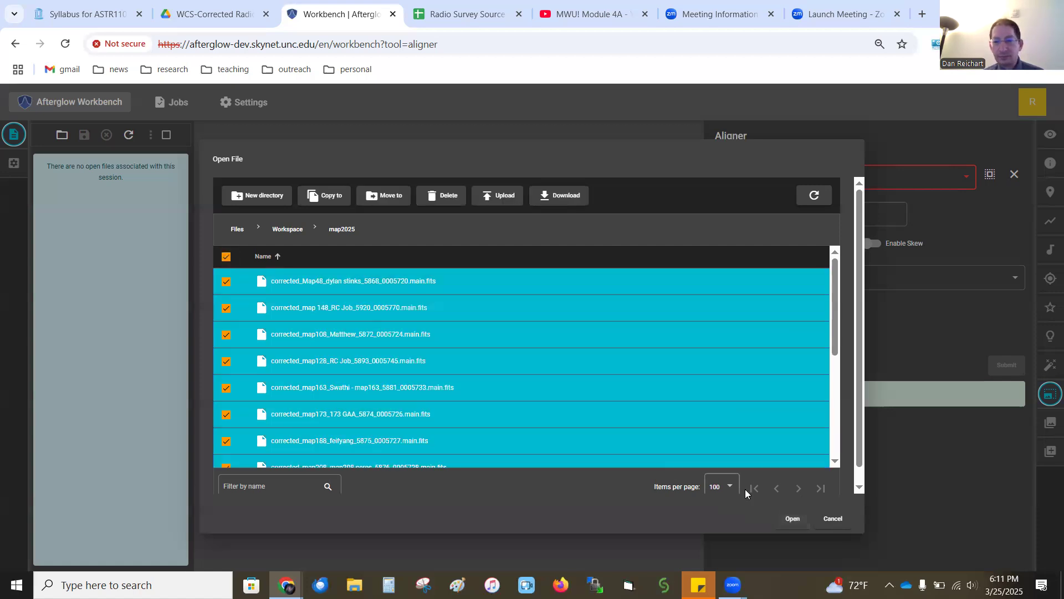
pyautogui.click(798, 519)
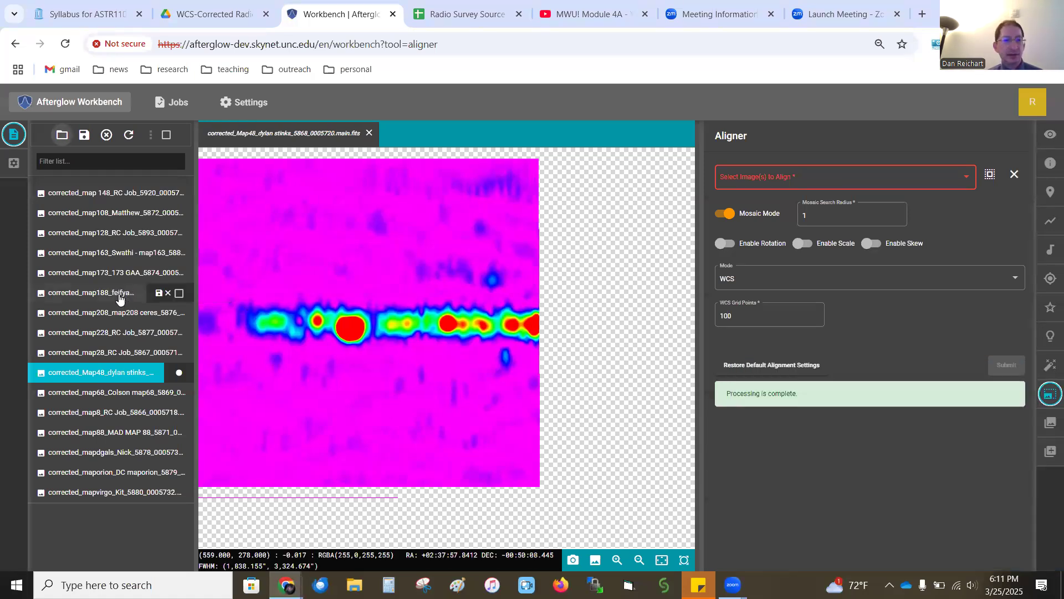
# Step: View the individual radio maps map173, map108 and mapdgals one after another
pyautogui.click(89, 275)
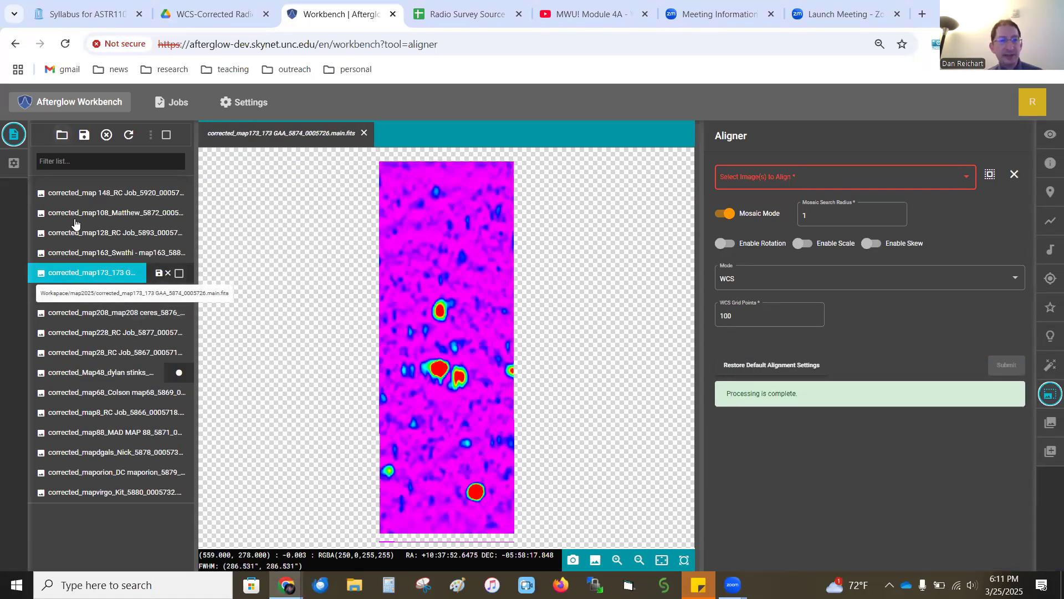
pyautogui.click(72, 214)
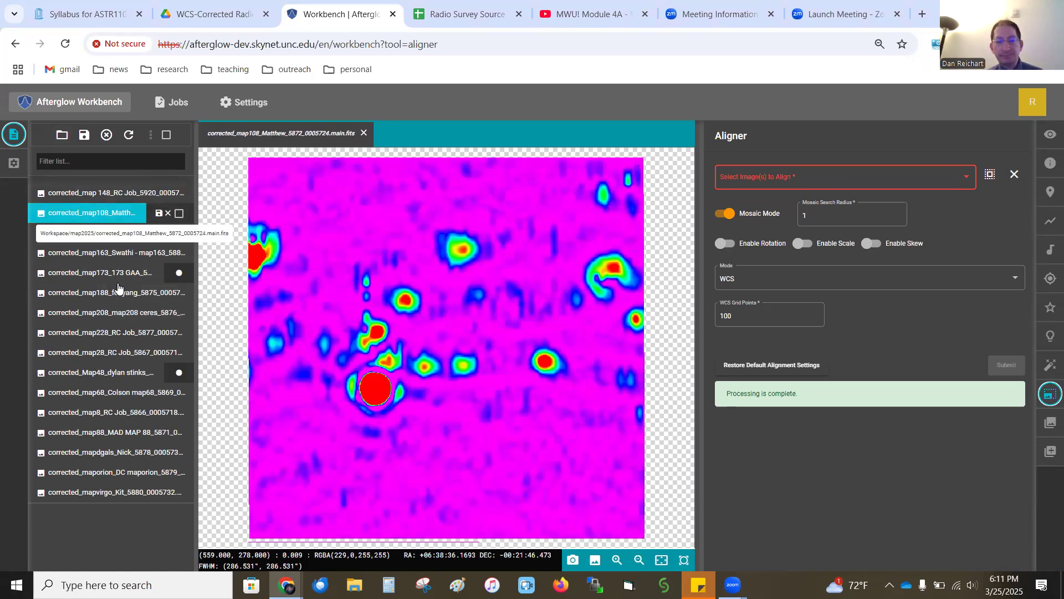
pyautogui.click(107, 456)
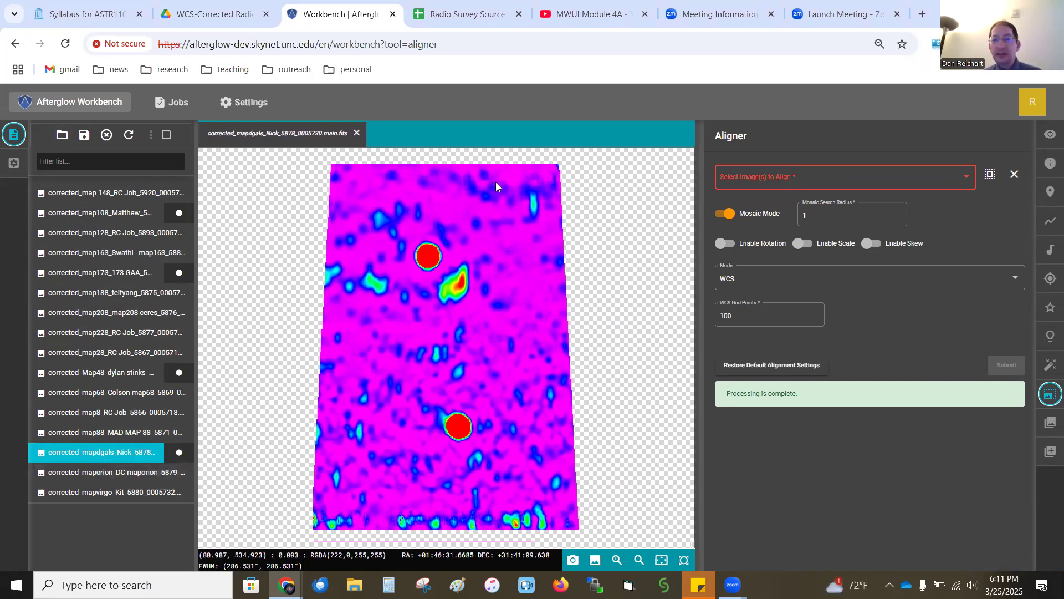
# Step: Select all open images in the Aligner and run the alignment in WCS mode with Mosaic Mode on
pyautogui.click(991, 174)
pyautogui.click(968, 178)
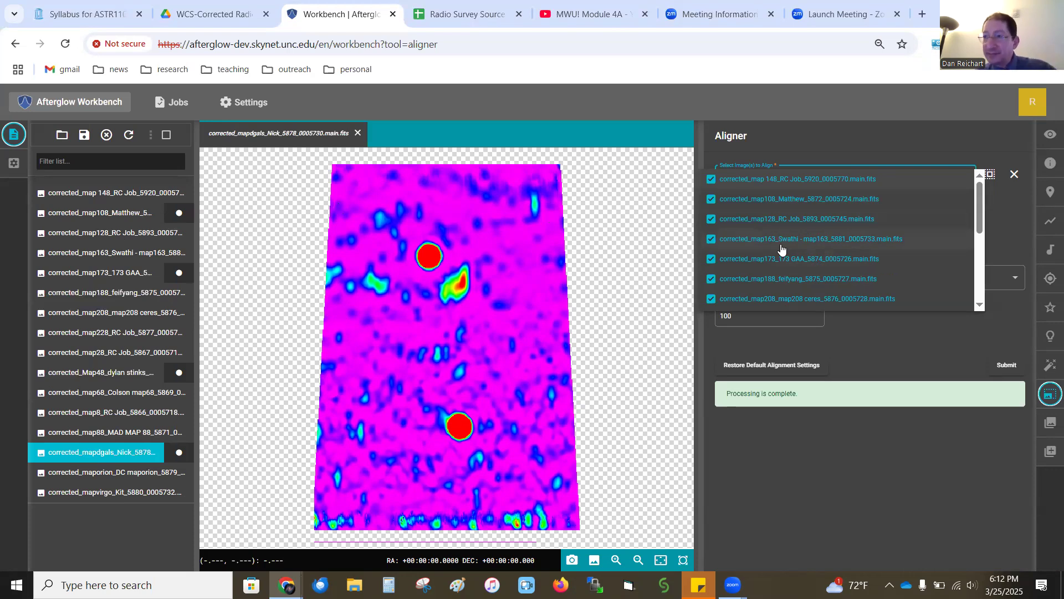
pyautogui.scroll(-3, 797, 222)
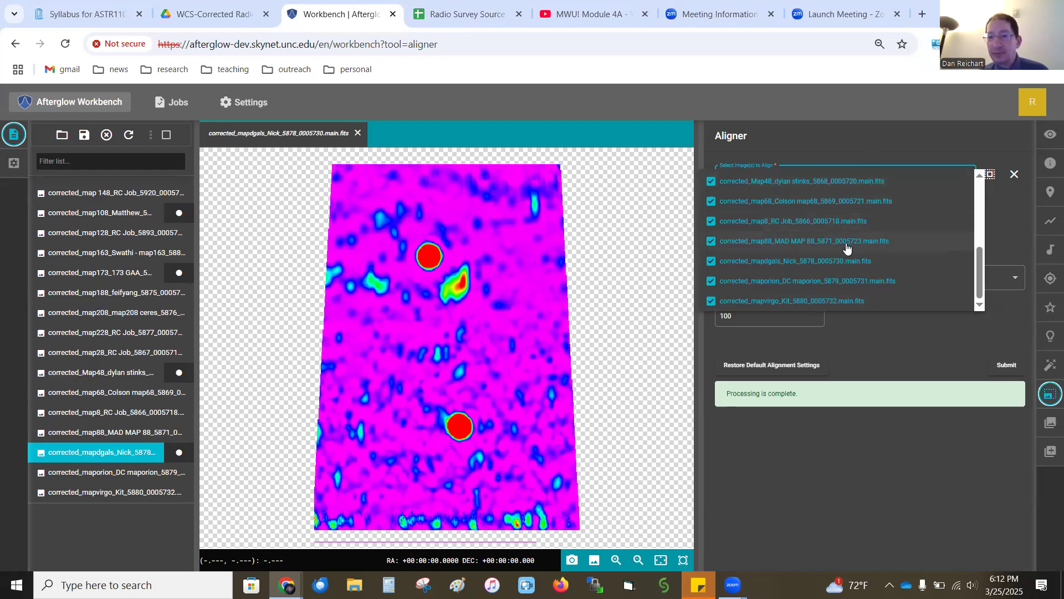
pyautogui.scroll(3, 847, 247)
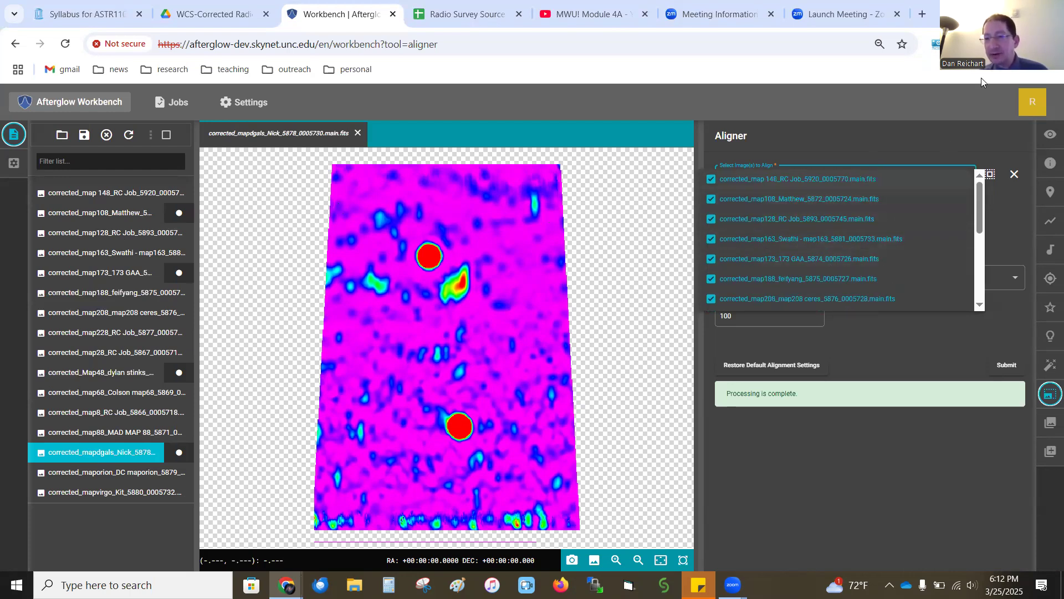
pyautogui.click(890, 135)
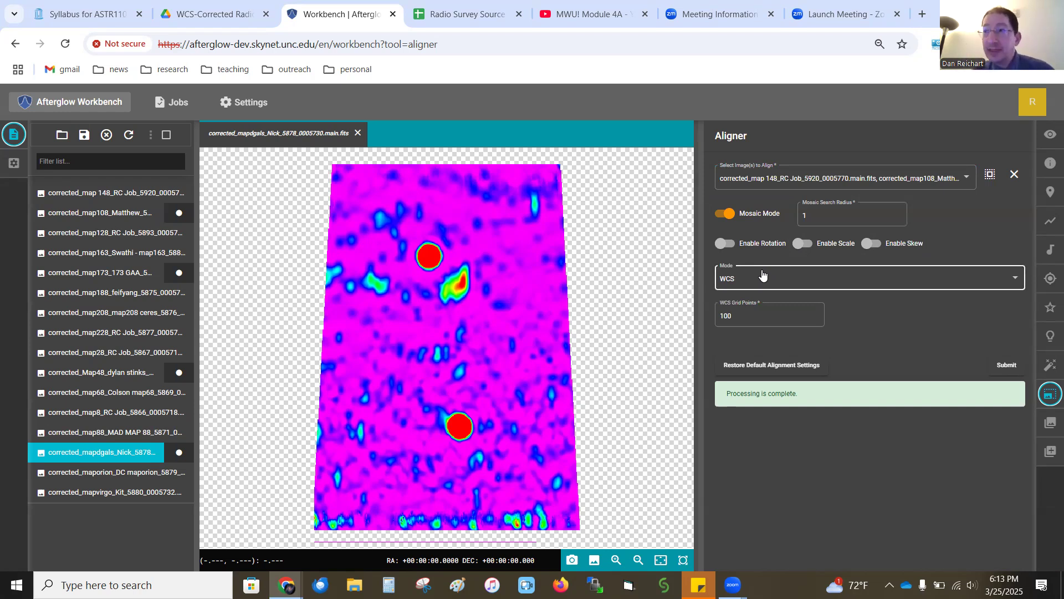
pyautogui.click(1003, 369)
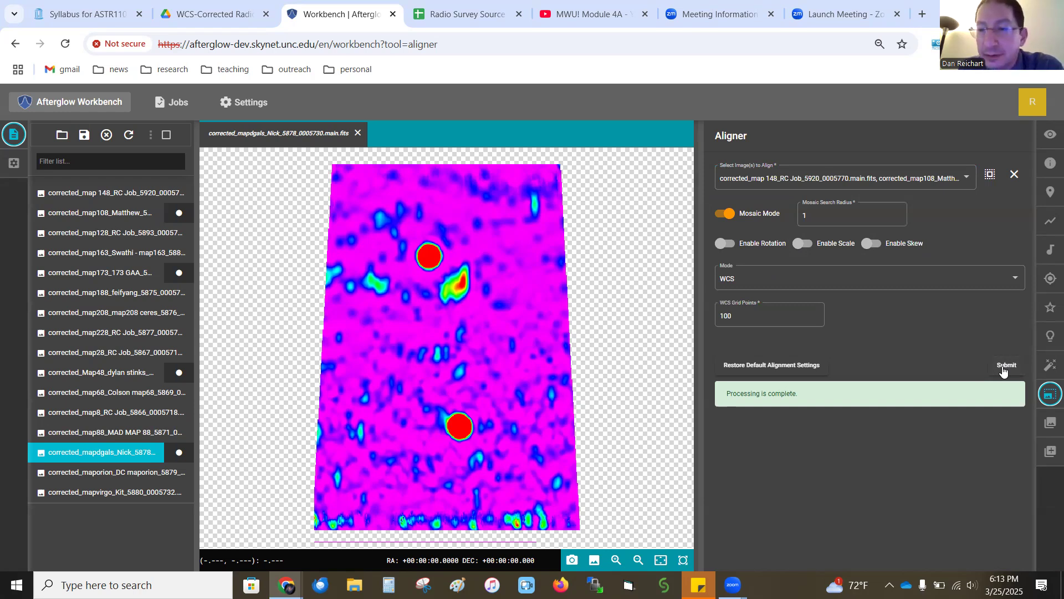
pyautogui.click(1003, 370)
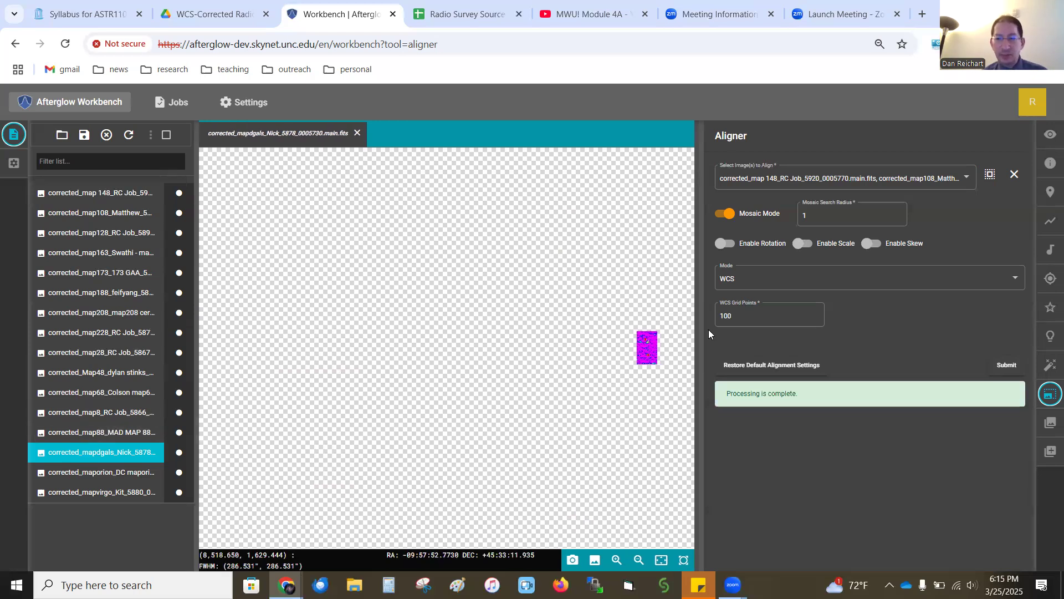
# Step: Check where the aligned map228, mapdgals and map128 images sit within the mosaic frame
pyautogui.click(93, 334)
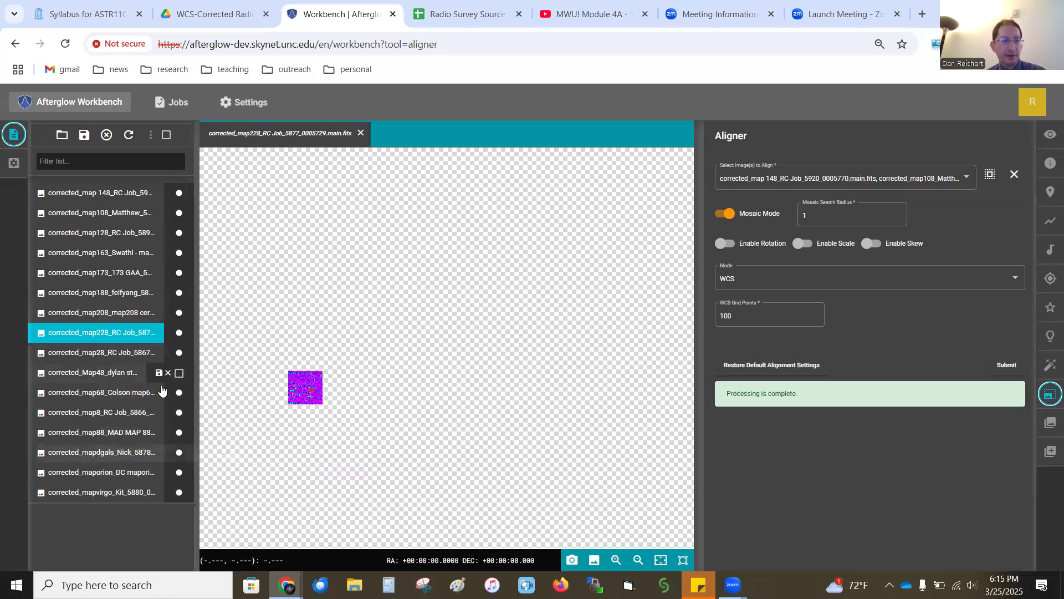
pyautogui.click(94, 456)
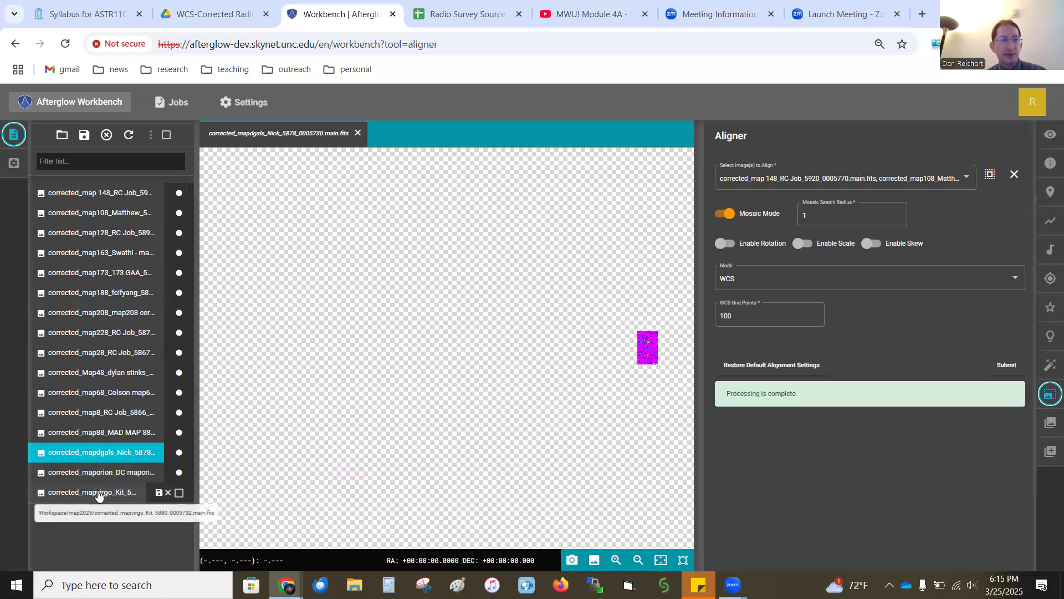
pyautogui.click(103, 233)
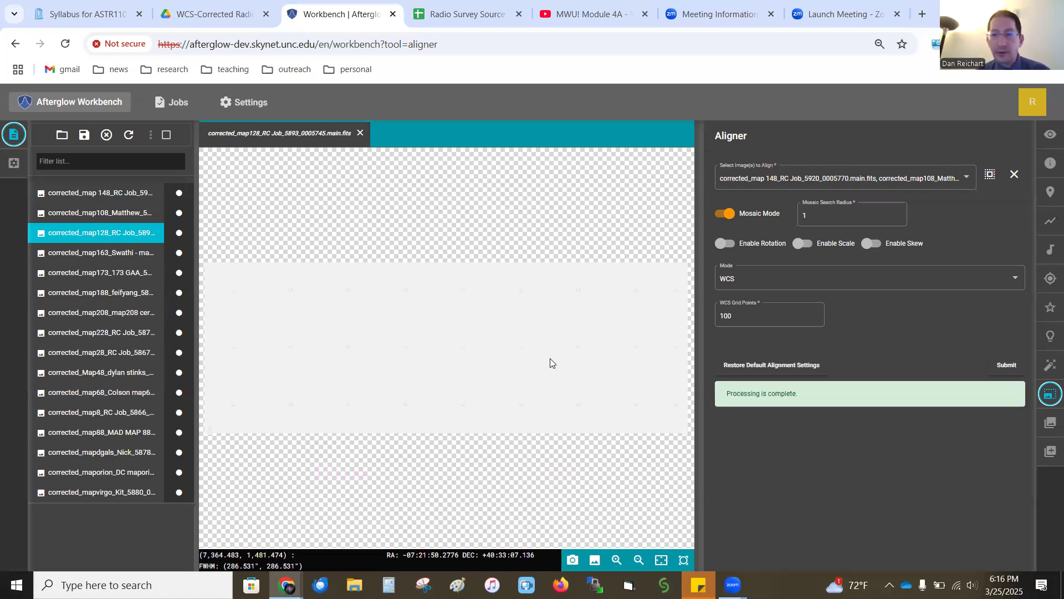
# Step: Stack all the aligned images in average mode without rejection or scaling, and display the stacked result
pyautogui.click(1051, 424)
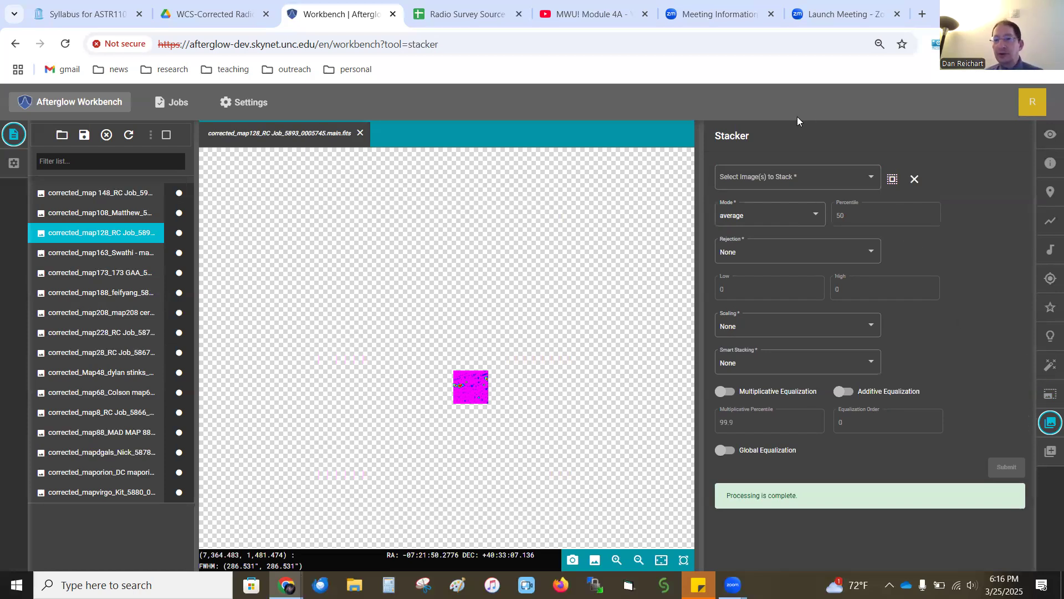
pyautogui.click(892, 179)
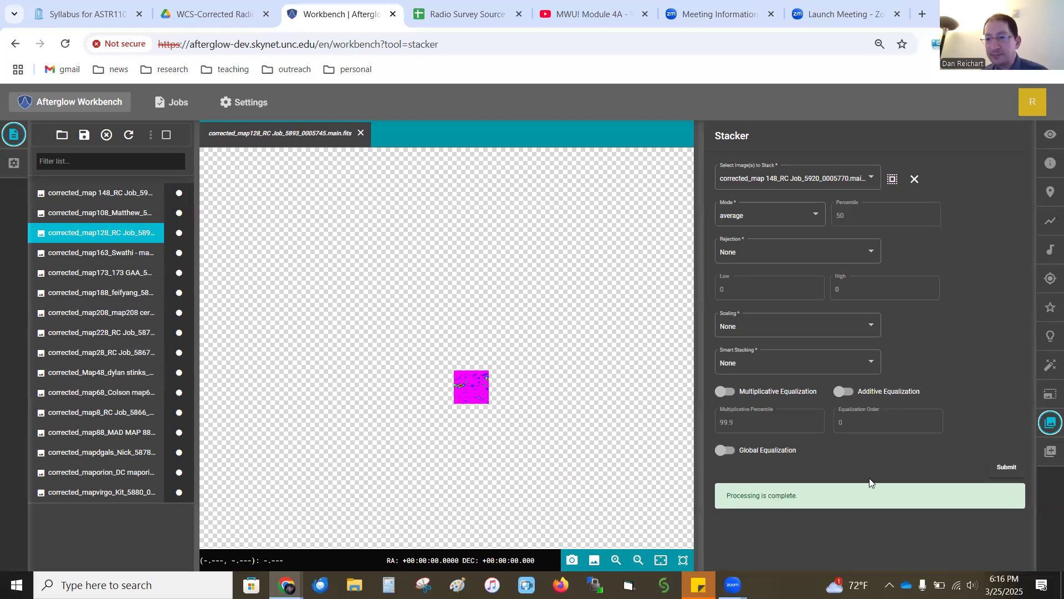
pyautogui.click(1007, 469)
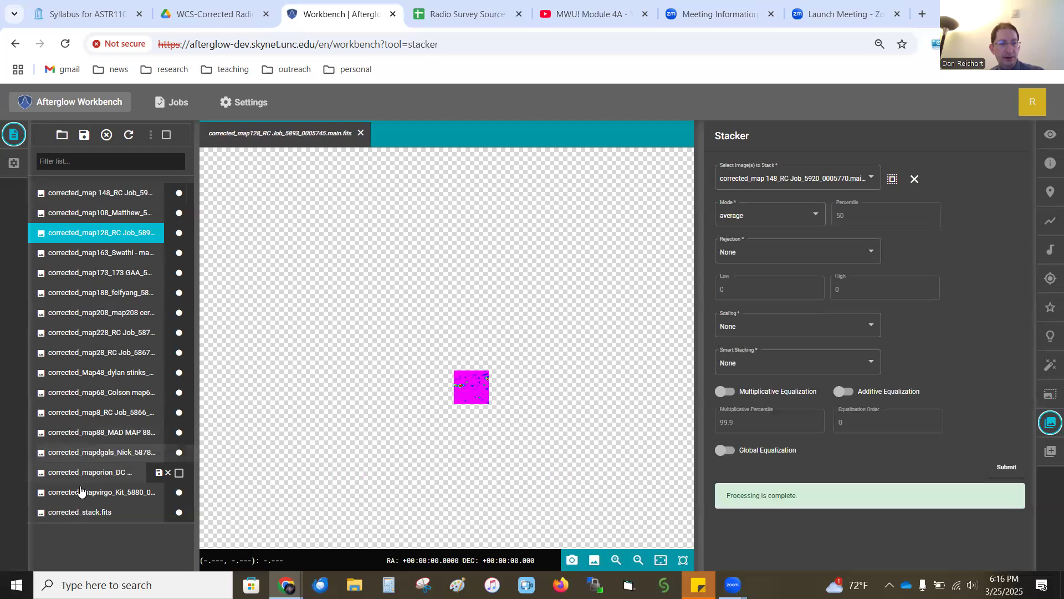
pyautogui.click(76, 510)
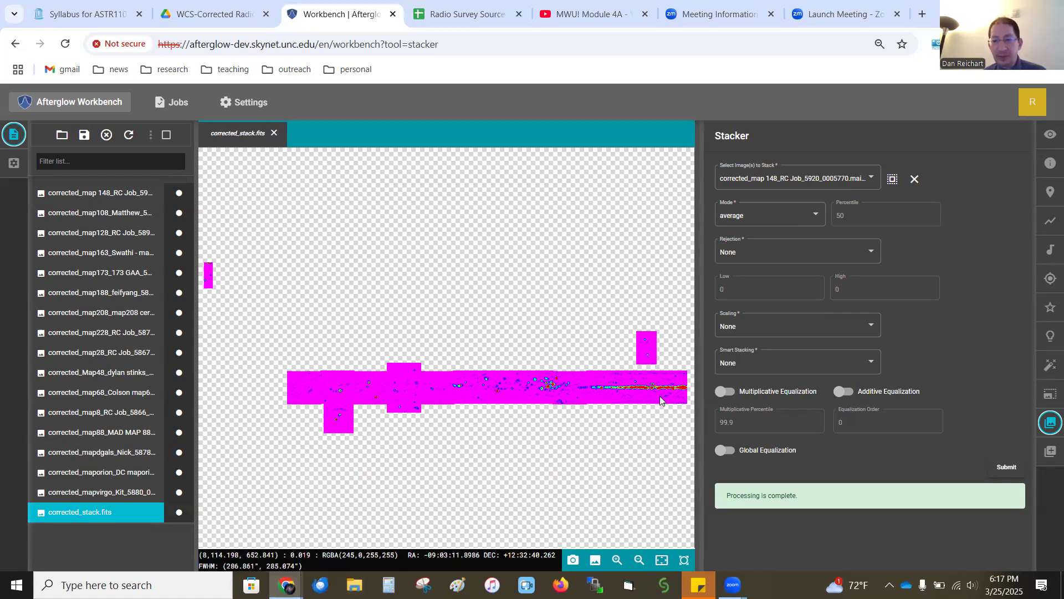
# Step: Set the stacked image's stretch mode to Midtone and apply the default display preset
pyautogui.scroll(3, 659, 396)
pyautogui.moveTo(660, 396); pyautogui.dragTo(494, 405)
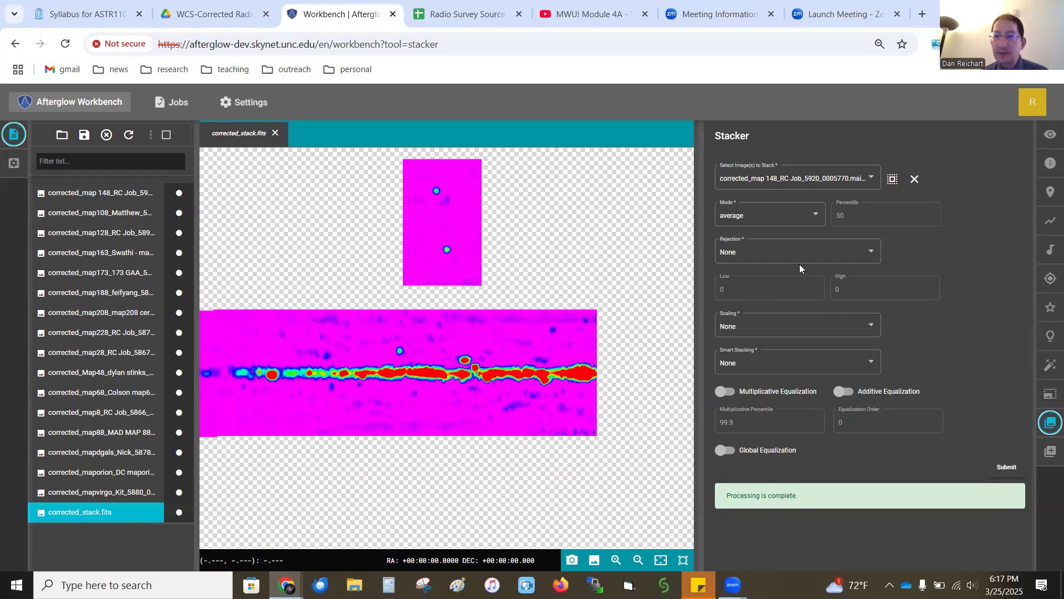
pyautogui.click(1051, 145)
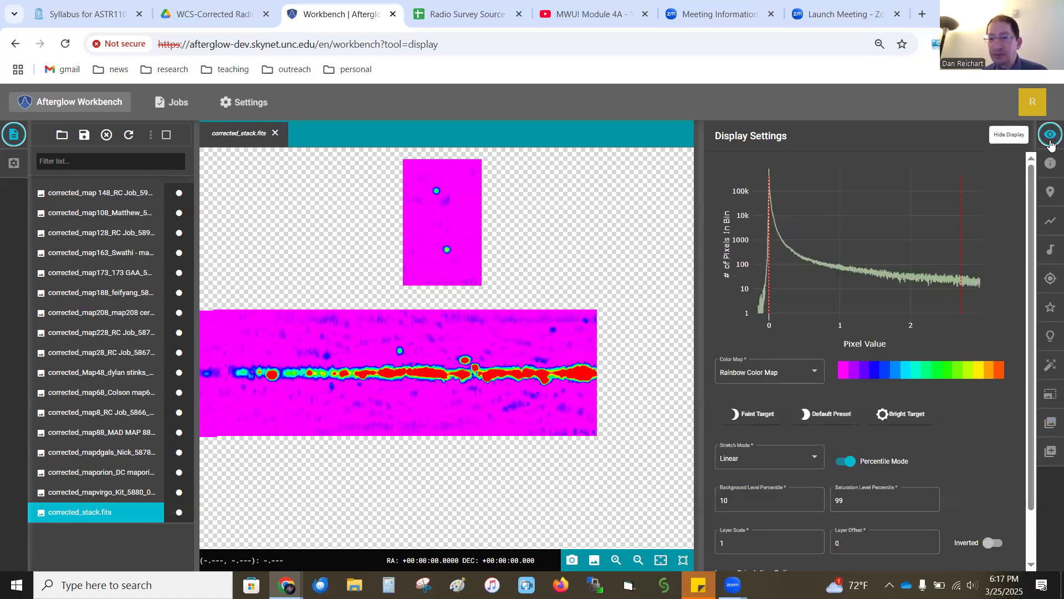
pyautogui.click(787, 467)
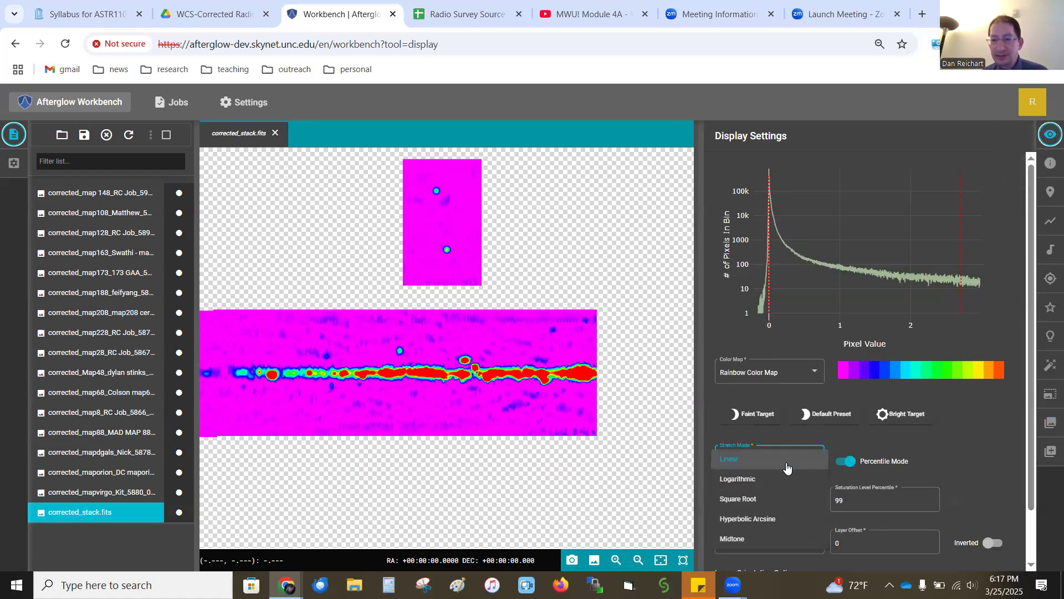
pyautogui.click(738, 538)
pyautogui.click(831, 415)
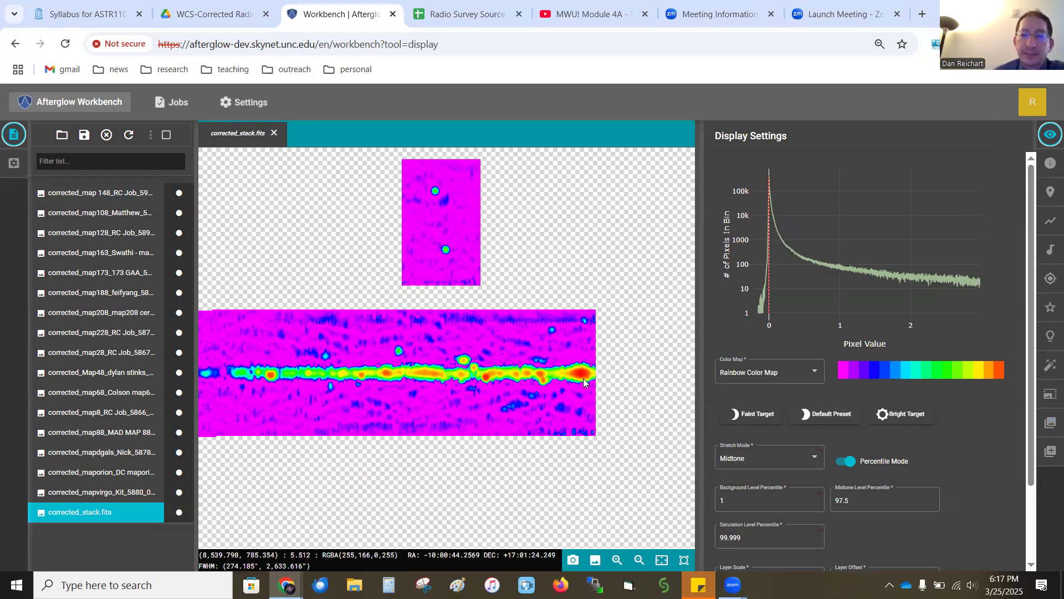
# Step: Examine the bright band at the right end of the stacked mosaic's main strip and the two sources in the detached map above it
pyautogui.scroll(5, 583, 378)
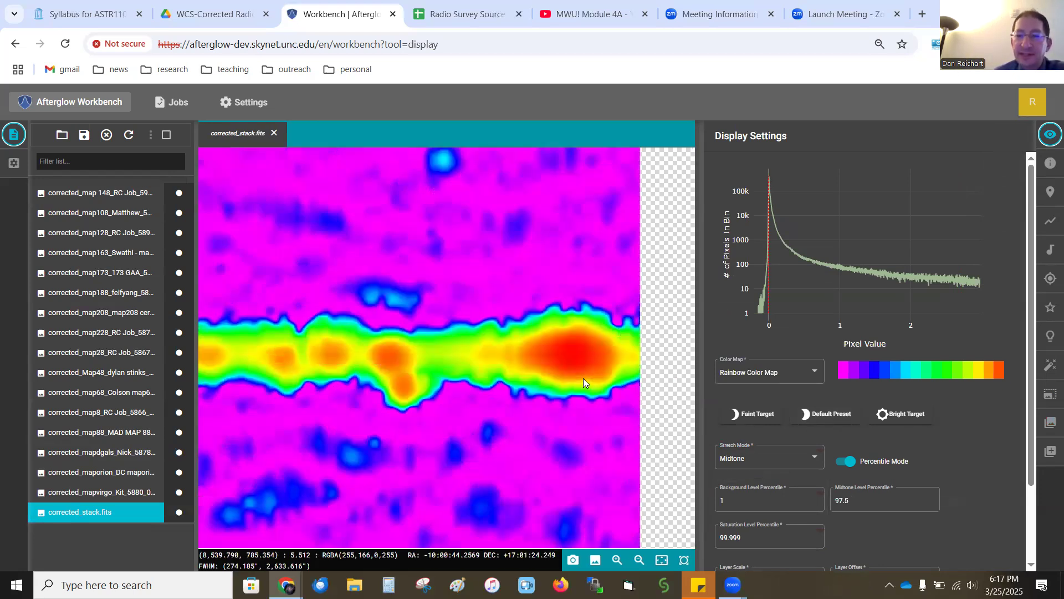
pyautogui.scroll(-6, 583, 378)
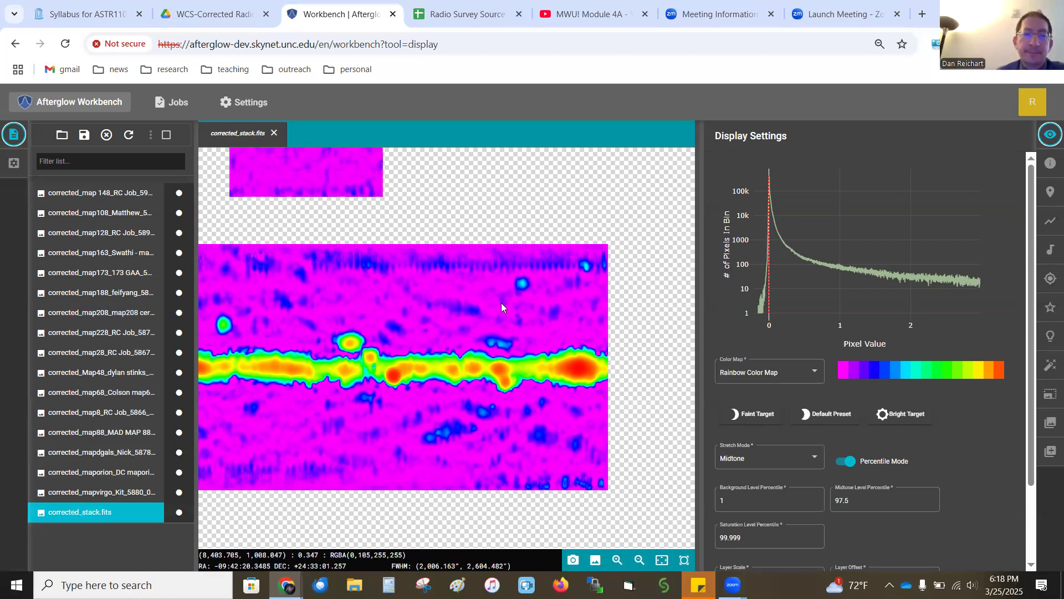
pyautogui.moveTo(390, 377); pyautogui.dragTo(531, 361)
pyautogui.moveTo(428, 357); pyautogui.dragTo(558, 359)
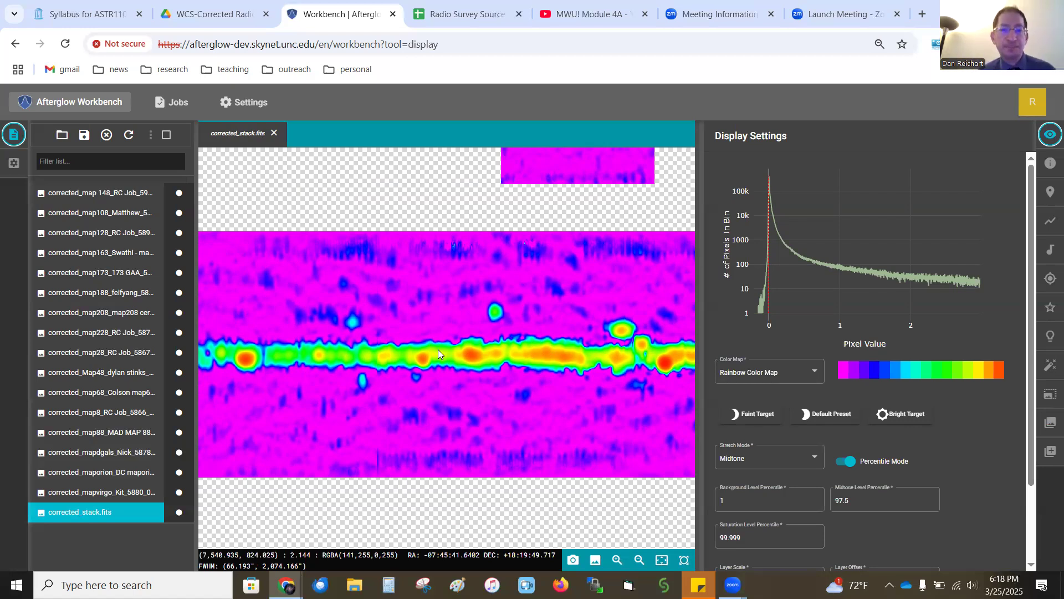
pyautogui.moveTo(438, 349); pyautogui.dragTo(358, 529)
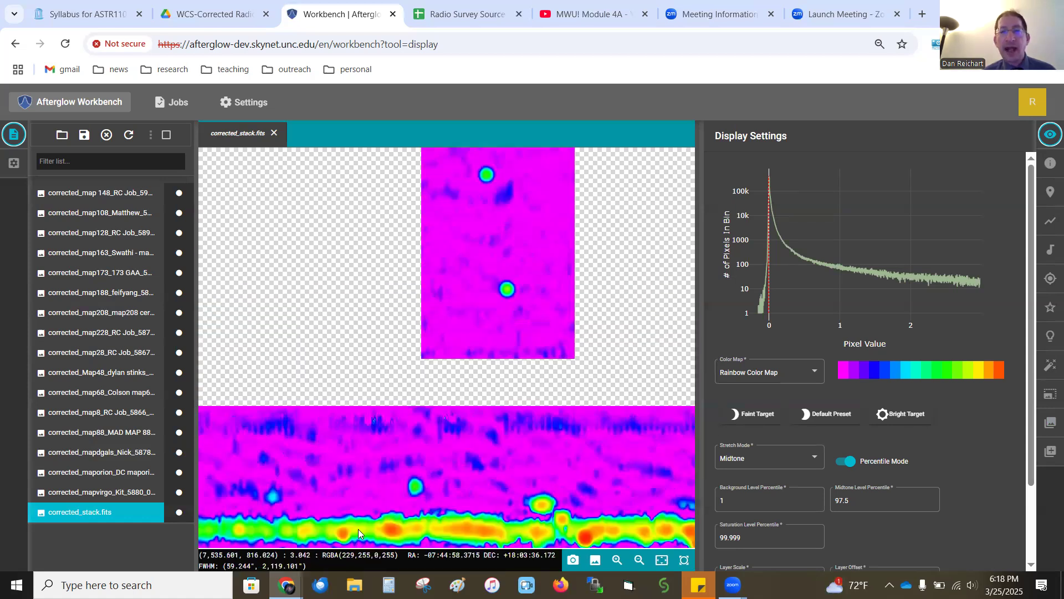
pyautogui.moveTo(484, 317); pyautogui.dragTo(464, 403)
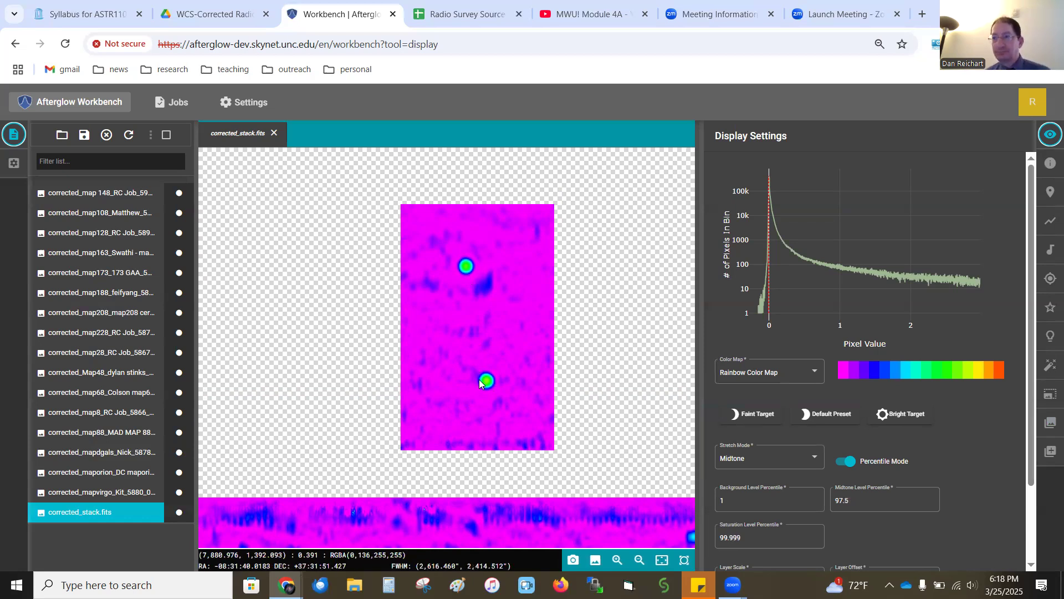
pyautogui.moveTo(438, 344); pyautogui.dragTo(619, 213)
pyautogui.moveTo(340, 447); pyautogui.dragTo(450, 324)
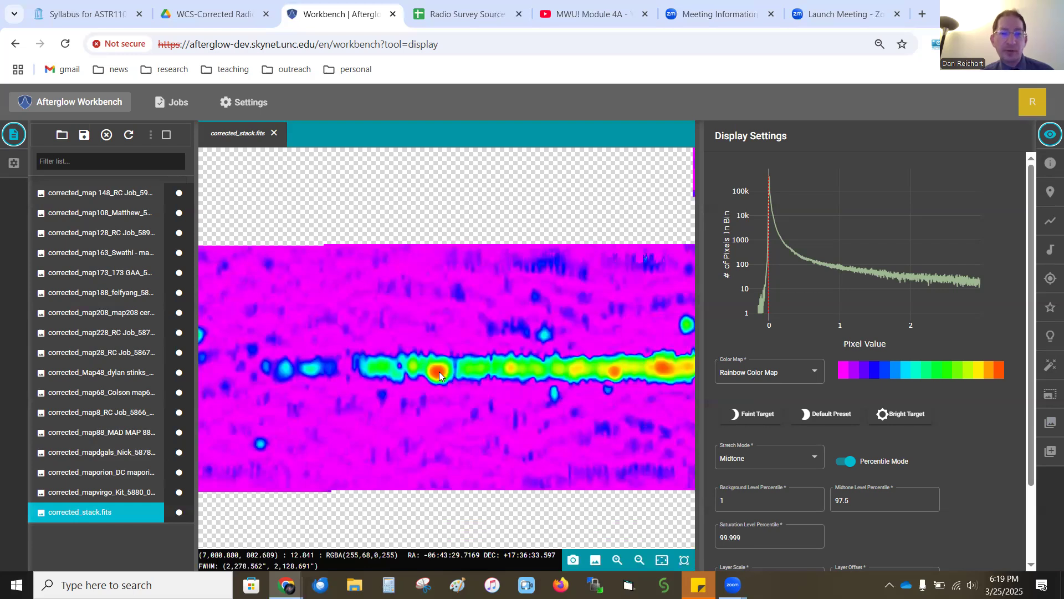
# Step: Examine the fading end of the bright band and the extended emission complex beside the bright round source
pyautogui.moveTo(439, 371); pyautogui.dragTo(534, 348)
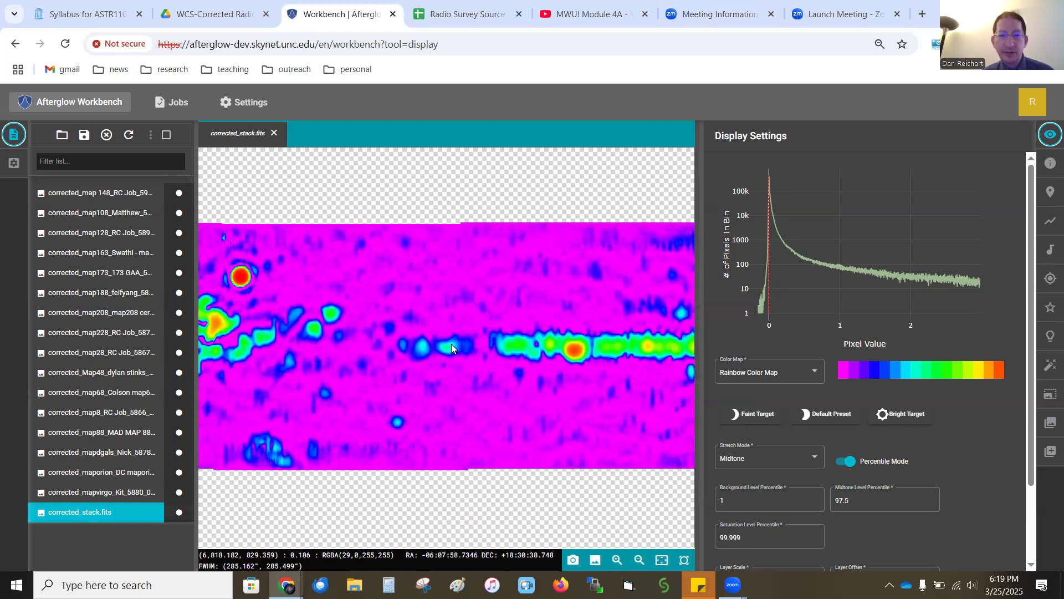
pyautogui.moveTo(382, 318); pyautogui.dragTo(602, 312)
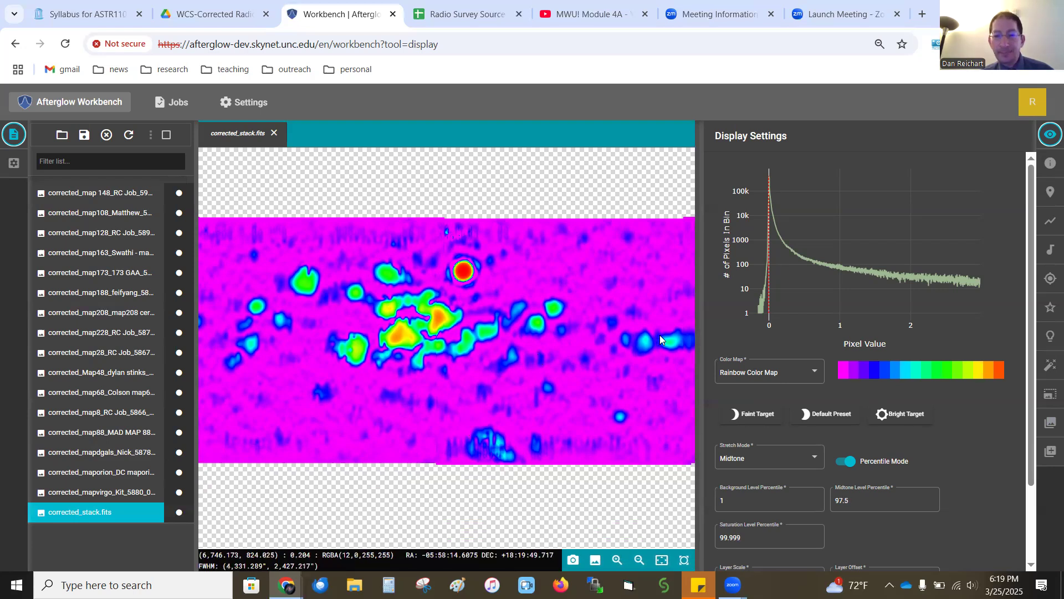
pyautogui.scroll(-5, 653, 335)
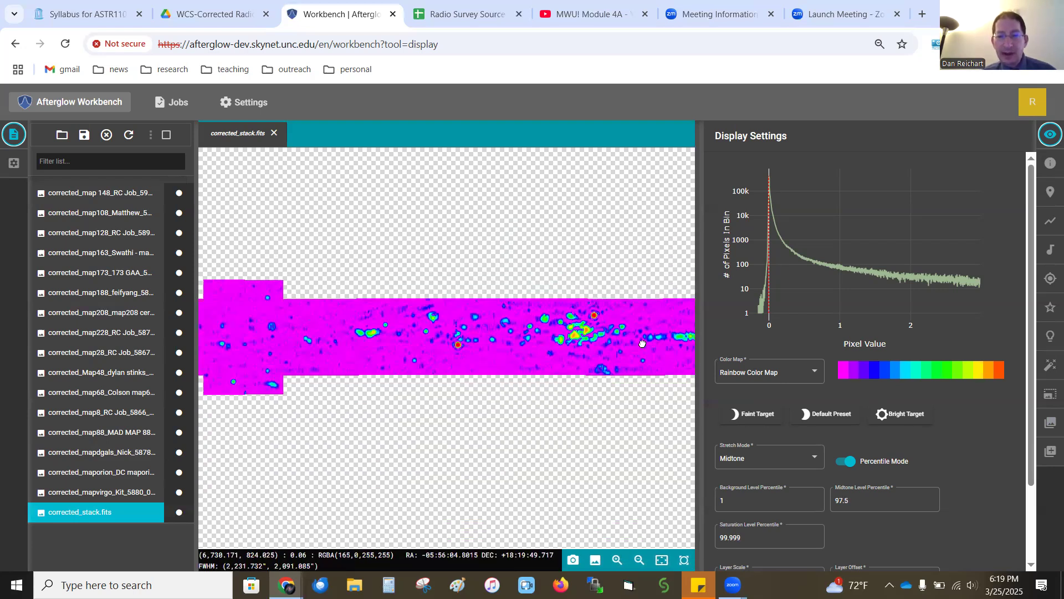
pyautogui.moveTo(325, 382); pyautogui.dragTo(263, 382)
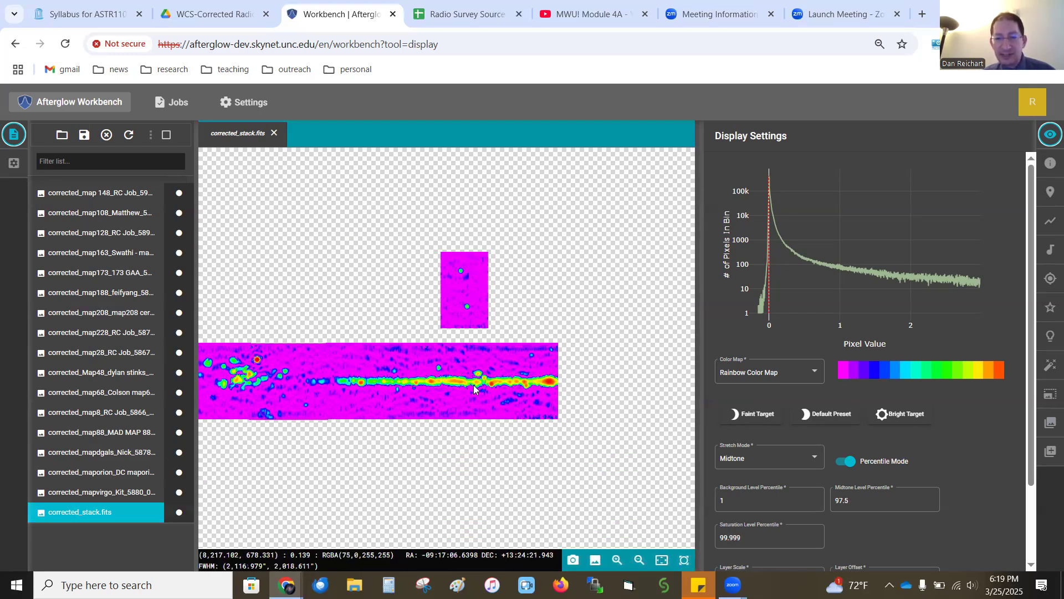
pyautogui.moveTo(385, 379); pyautogui.dragTo(576, 372)
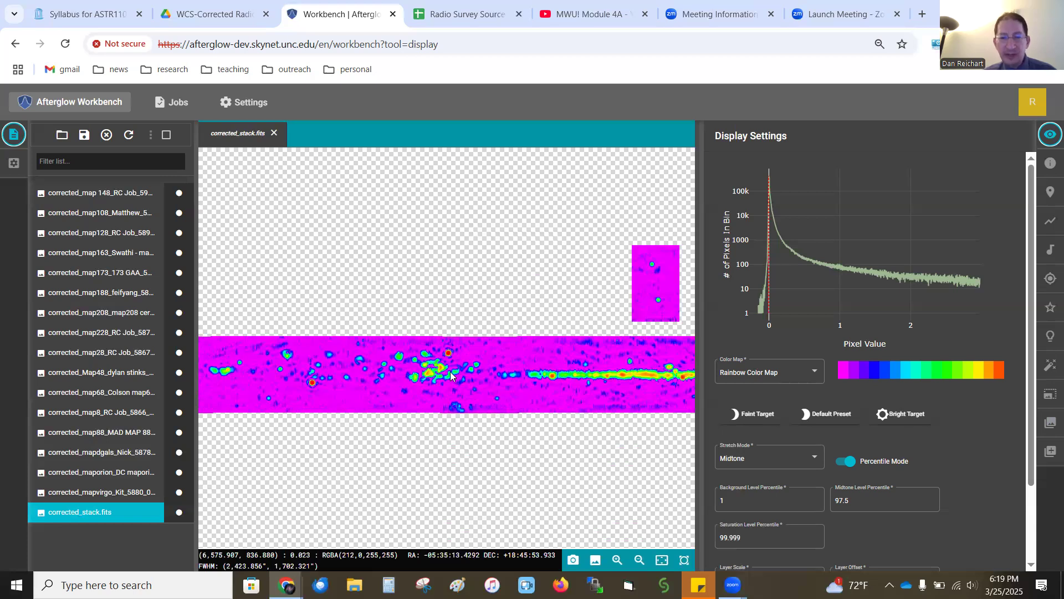
pyautogui.scroll(3, 445, 371)
pyautogui.scroll(2, 445, 371)
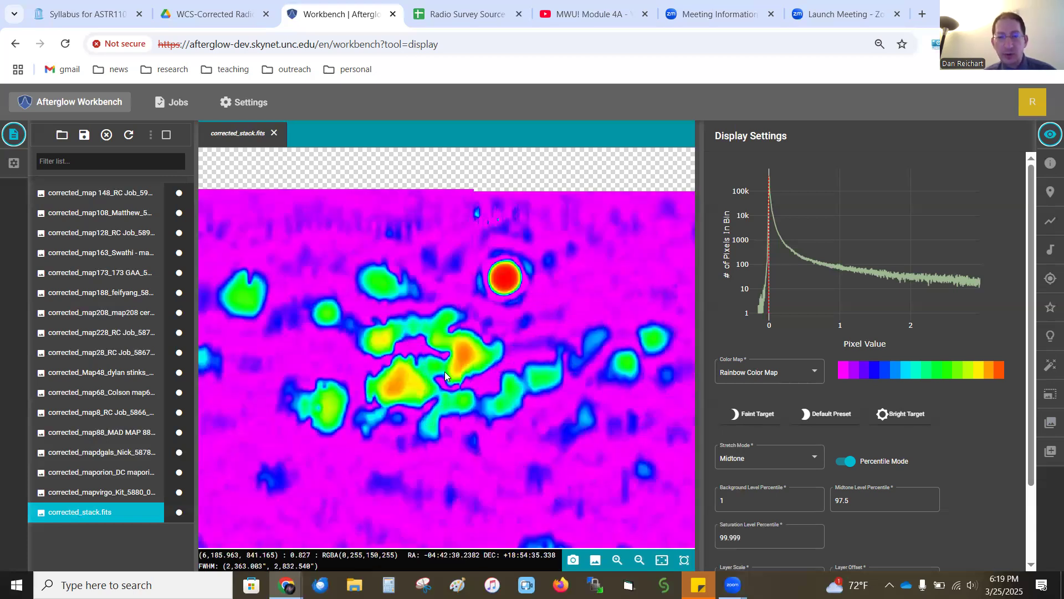
pyautogui.scroll(-4, 444, 371)
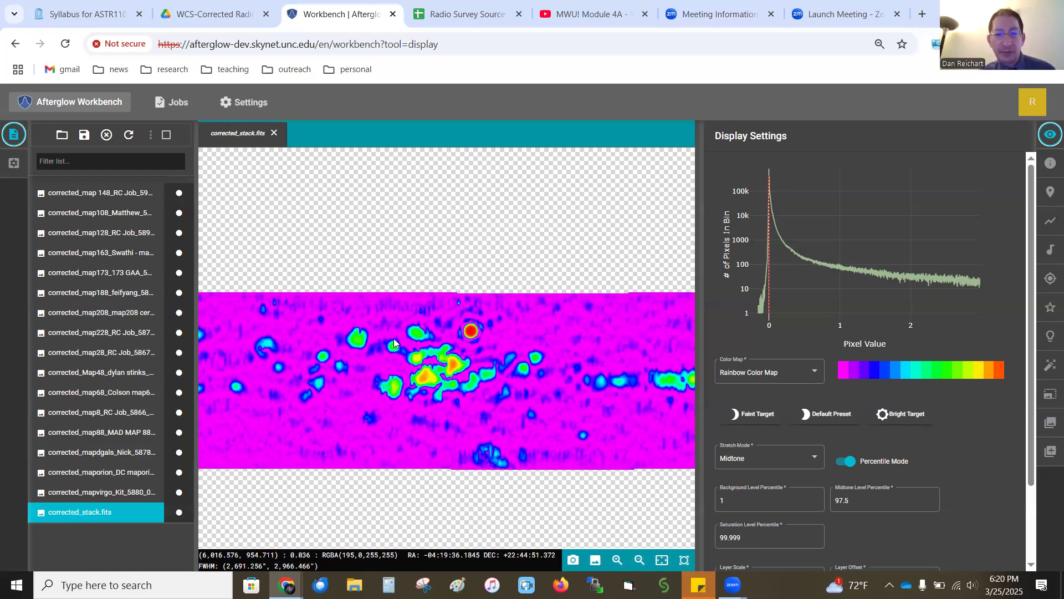
# Step: Inspect the compact and extended sources along the strip between the emission complex and the taller map section
pyautogui.moveTo(471, 331); pyautogui.dragTo(584, 325)
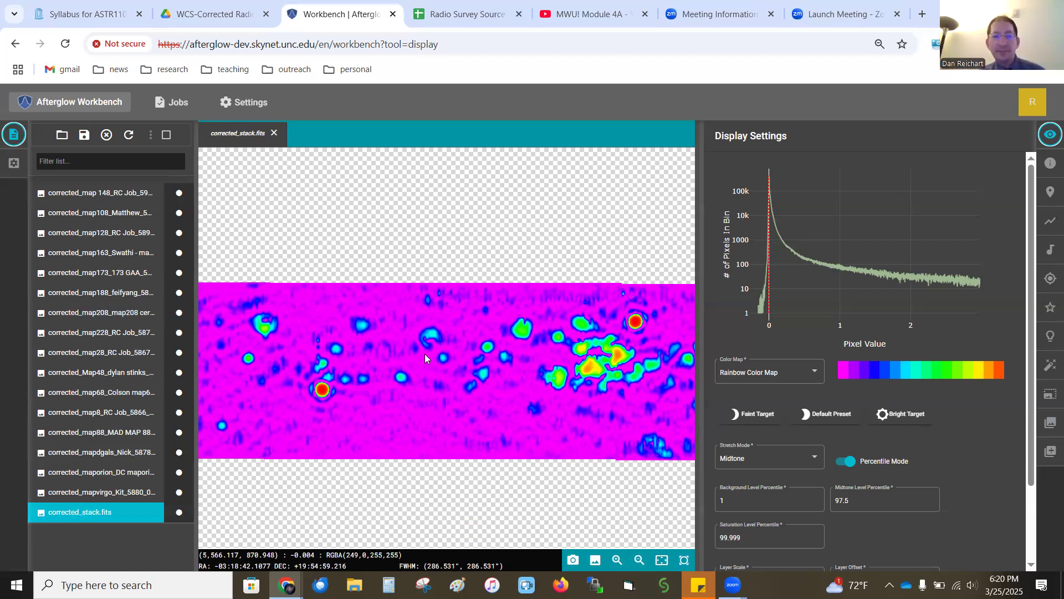
pyautogui.moveTo(328, 356); pyautogui.dragTo(474, 350)
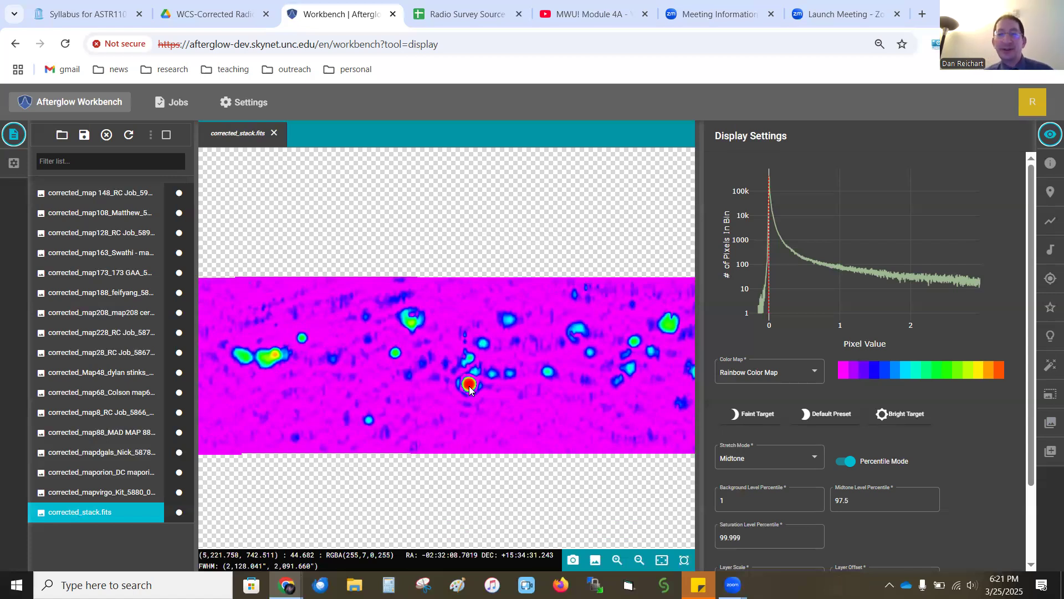
pyautogui.moveTo(441, 403); pyautogui.dragTo(263, 423)
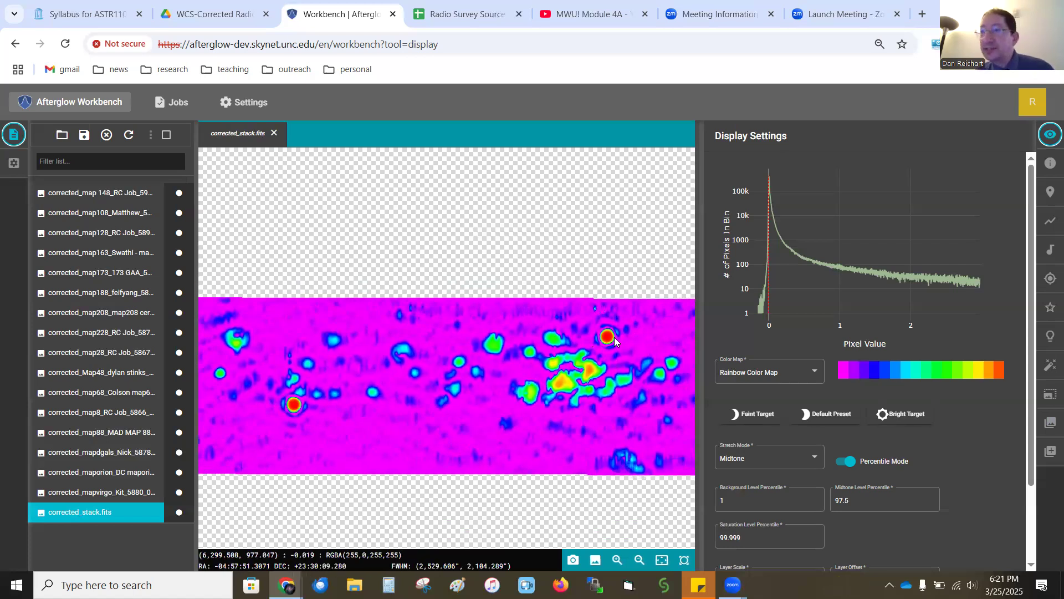
pyautogui.moveTo(388, 354); pyautogui.dragTo(591, 355)
pyautogui.moveTo(389, 399); pyautogui.dragTo(551, 368)
pyautogui.moveTo(404, 362); pyautogui.dragTo(597, 352)
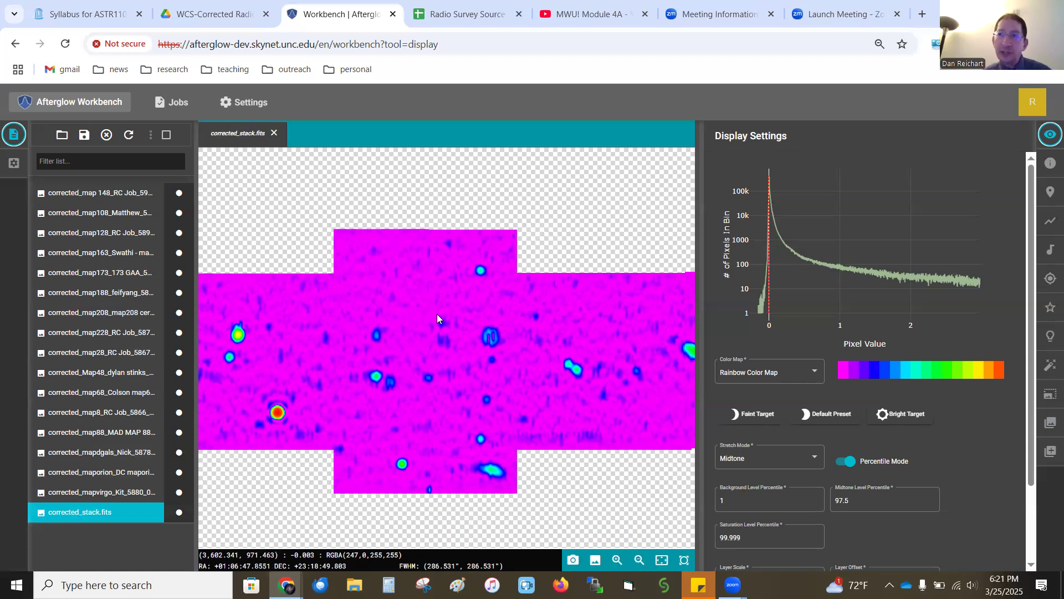
# Step: Inspect the sources from the taller map section to the strip's far end, including the map block extending below it
pyautogui.moveTo(437, 314); pyautogui.dragTo(654, 278)
pyautogui.moveTo(496, 310); pyautogui.dragTo(568, 255)
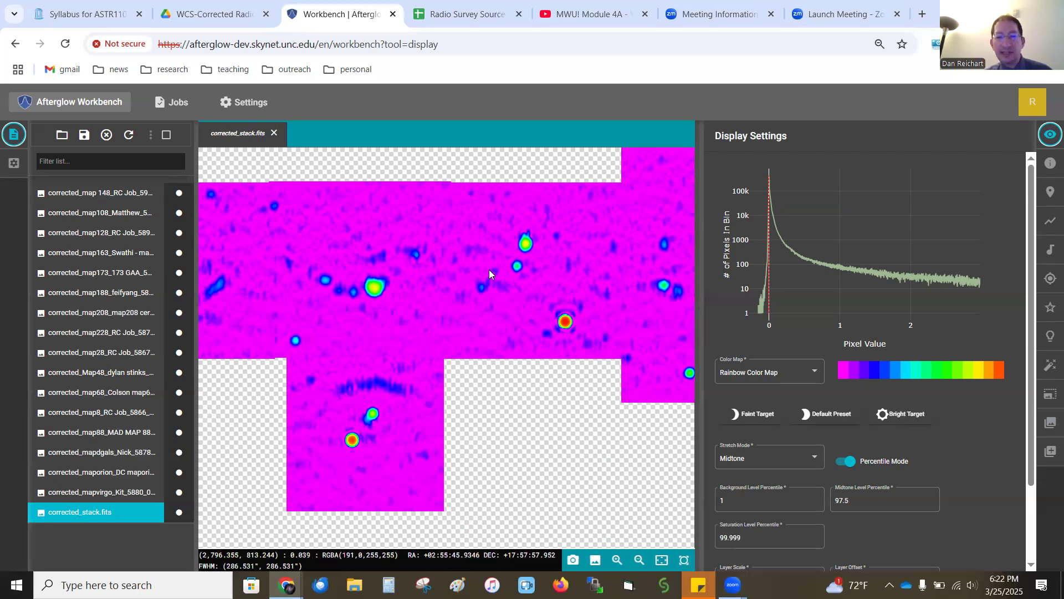
pyautogui.moveTo(372, 289); pyautogui.dragTo(569, 317)
pyautogui.rightClick(569, 317)
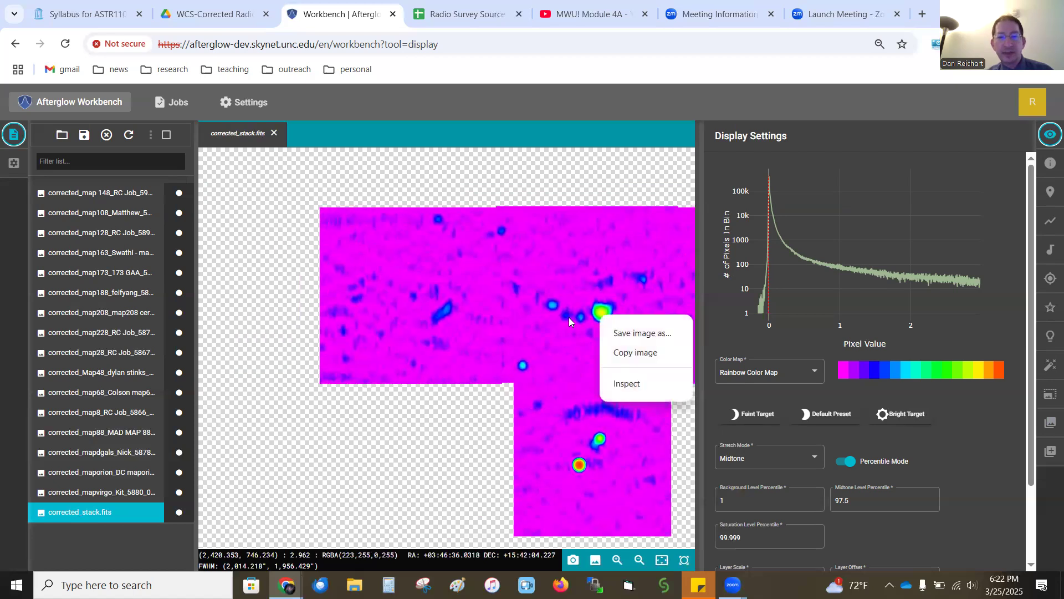
pyautogui.click(430, 306)
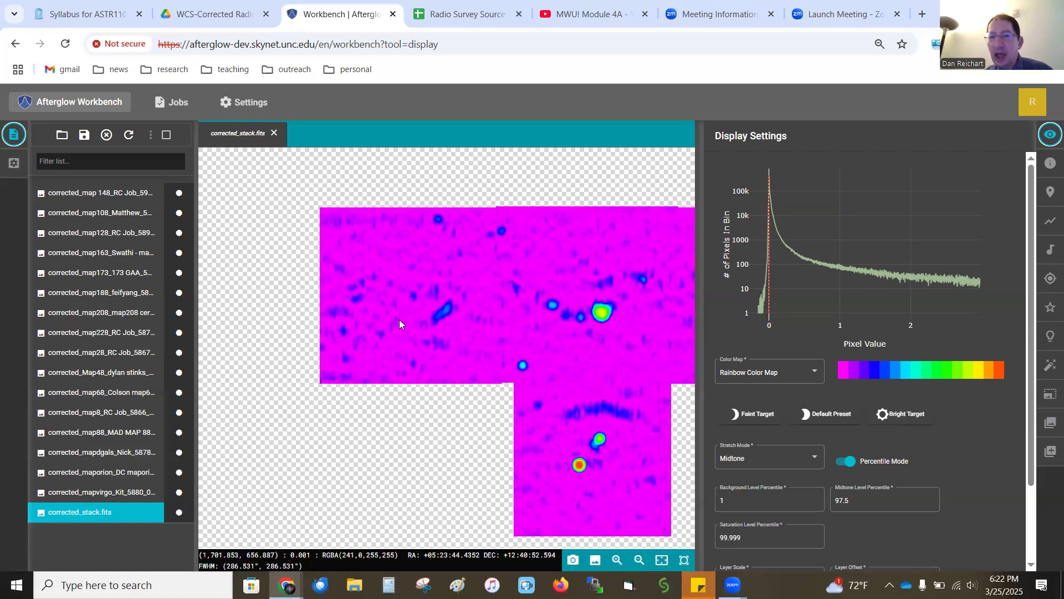
pyautogui.scroll(-10, 417, 304)
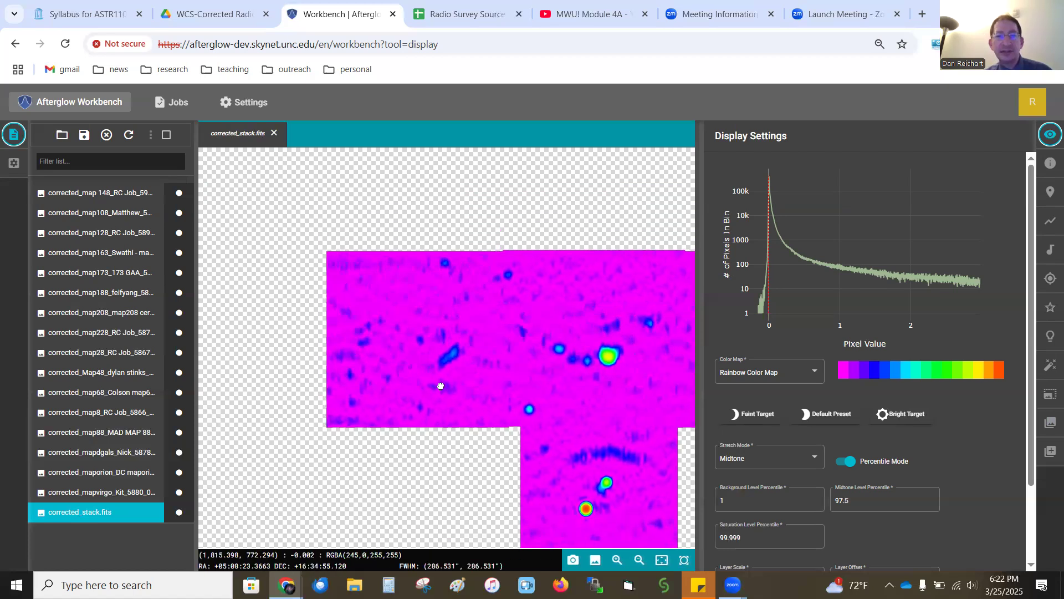
# Step: Examine the sources and edges of the small isolated map near the celestial pole
pyautogui.moveTo(450, 415); pyautogui.dragTo(208, 410)
pyautogui.moveTo(258, 409); pyautogui.dragTo(557, 466)
pyautogui.scroll(5, 403, 328)
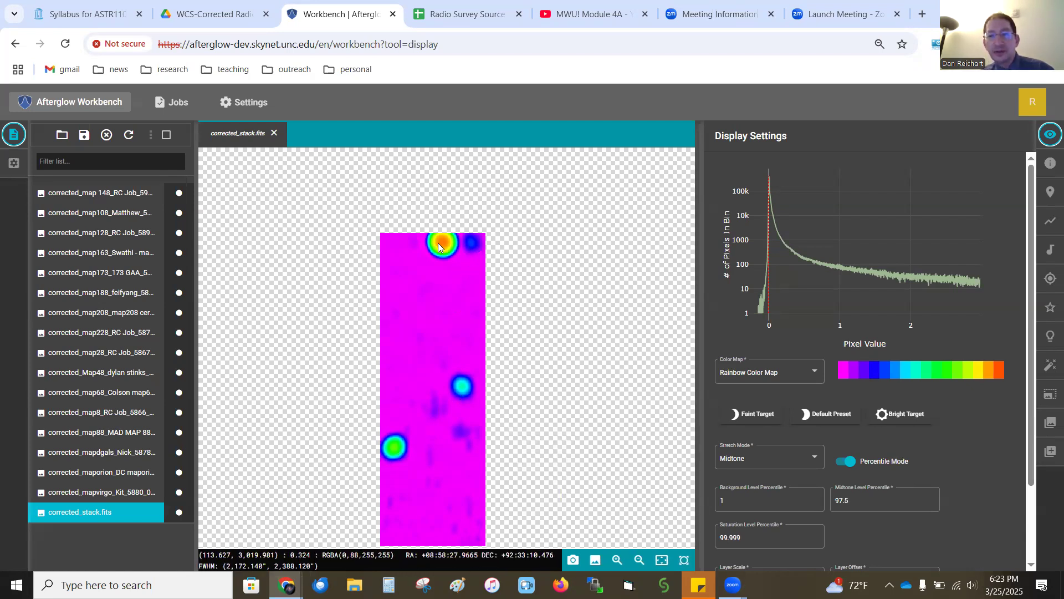
pyautogui.scroll(-2, 404, 473)
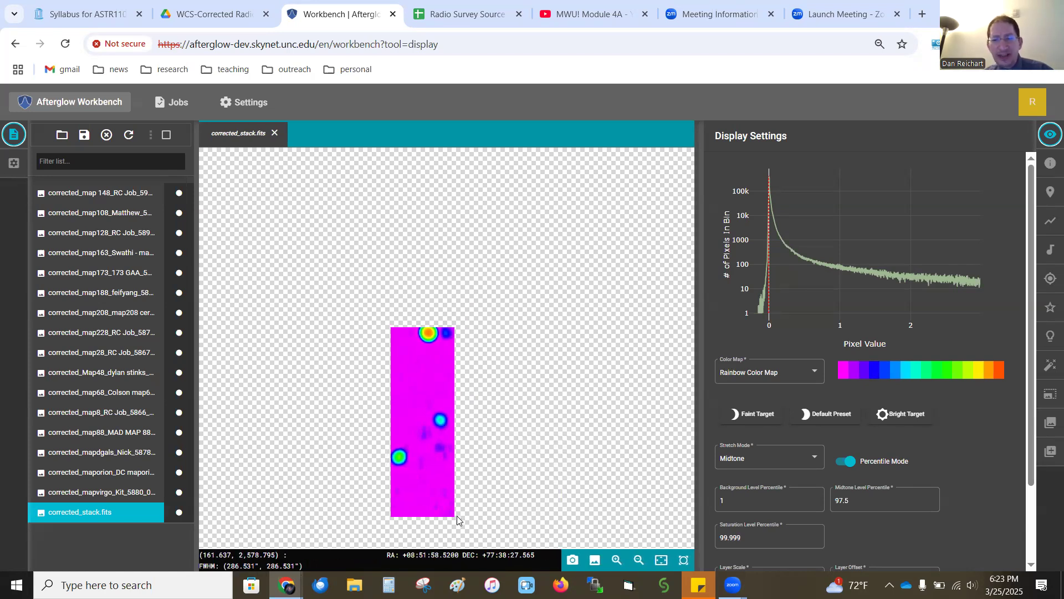
pyautogui.scroll(-3, 395, 333)
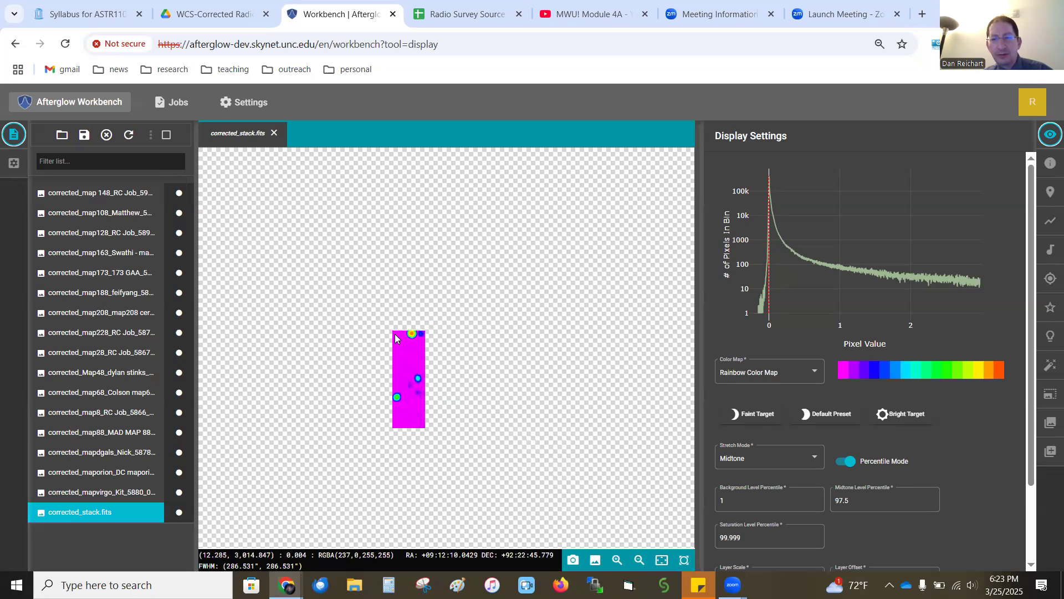
pyautogui.scroll(4, 396, 333)
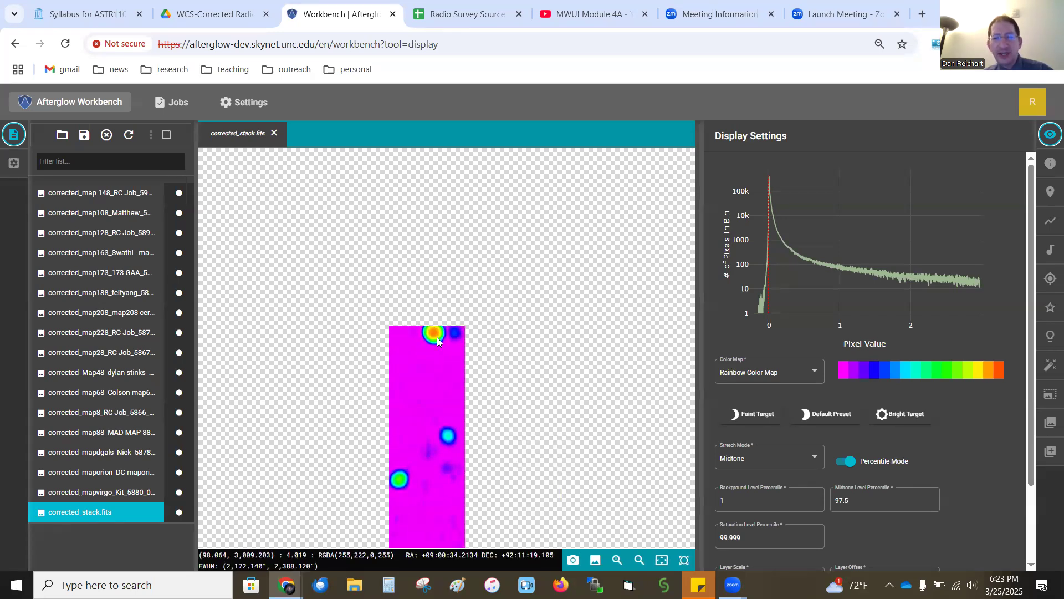
pyautogui.scroll(-5, 437, 337)
# Step: Review the layout of the whole mosaic, then inspect the bright round source and its neighbours in the middle of the strip
pyautogui.moveTo(507, 399); pyautogui.dragTo(303, 298)
pyautogui.scroll(-1, 405, 328)
pyautogui.scroll(1, 404, 328)
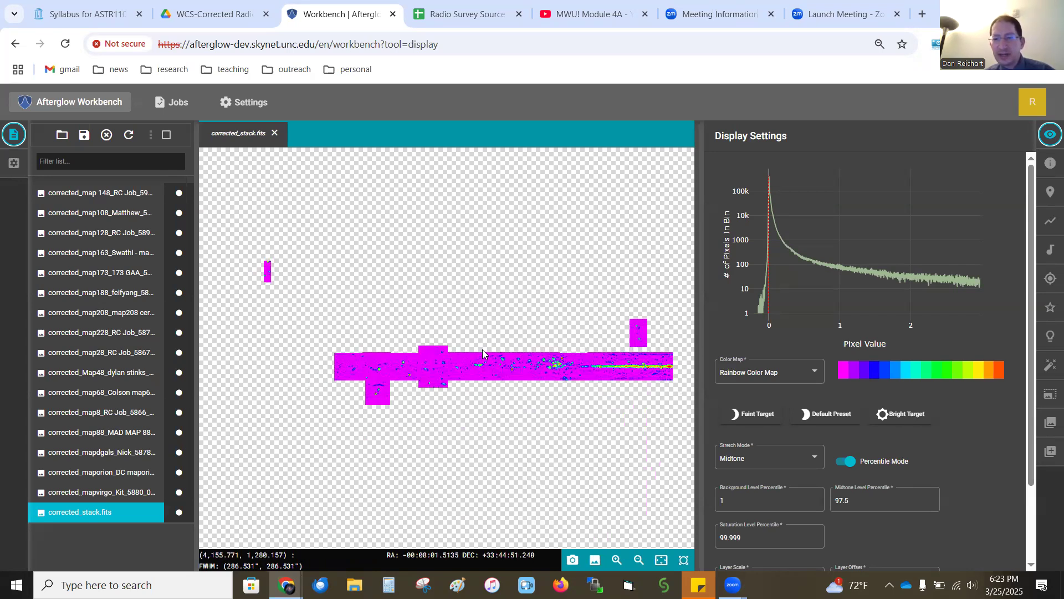
pyautogui.scroll(2, 497, 353)
pyautogui.scroll(1, 496, 356)
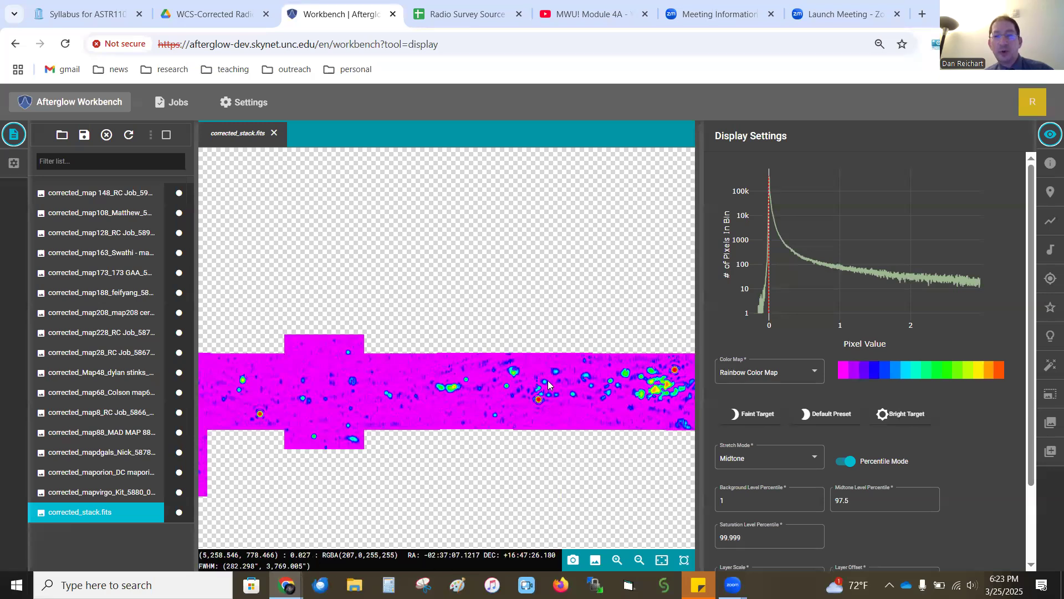
pyautogui.scroll(5, 551, 380)
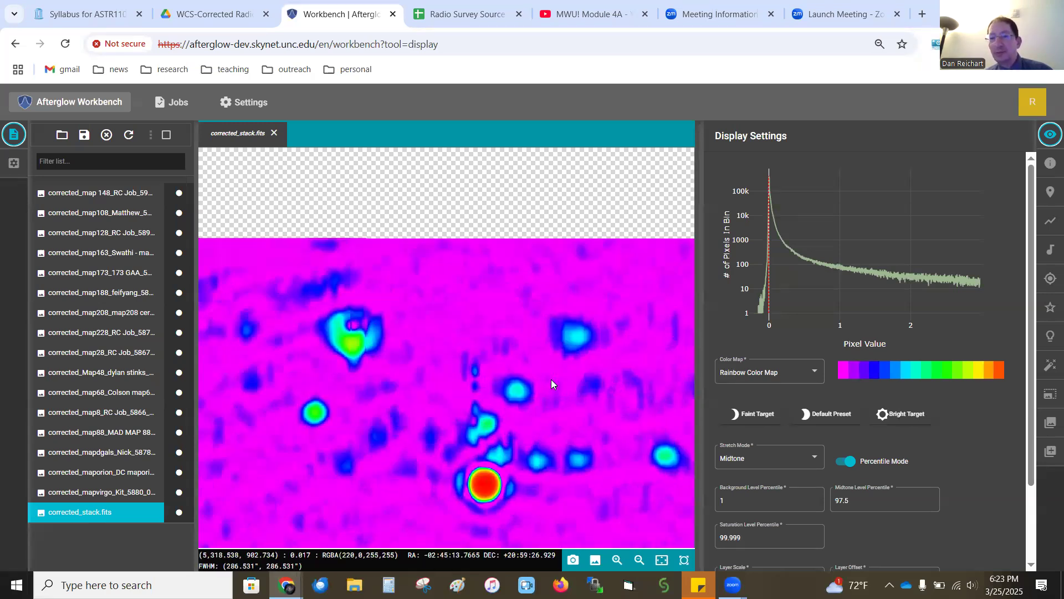